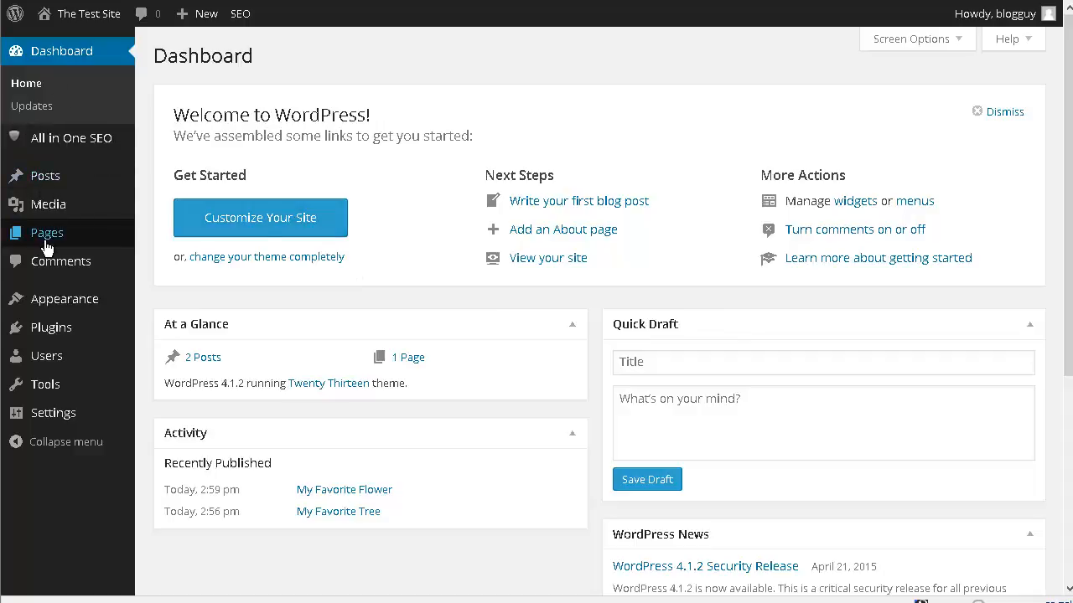
Open My Home Page for editing, retitle it "All About Plants and Trees", and update the page.
{"action": "mouse_move", "coordinate": [45, 243]}
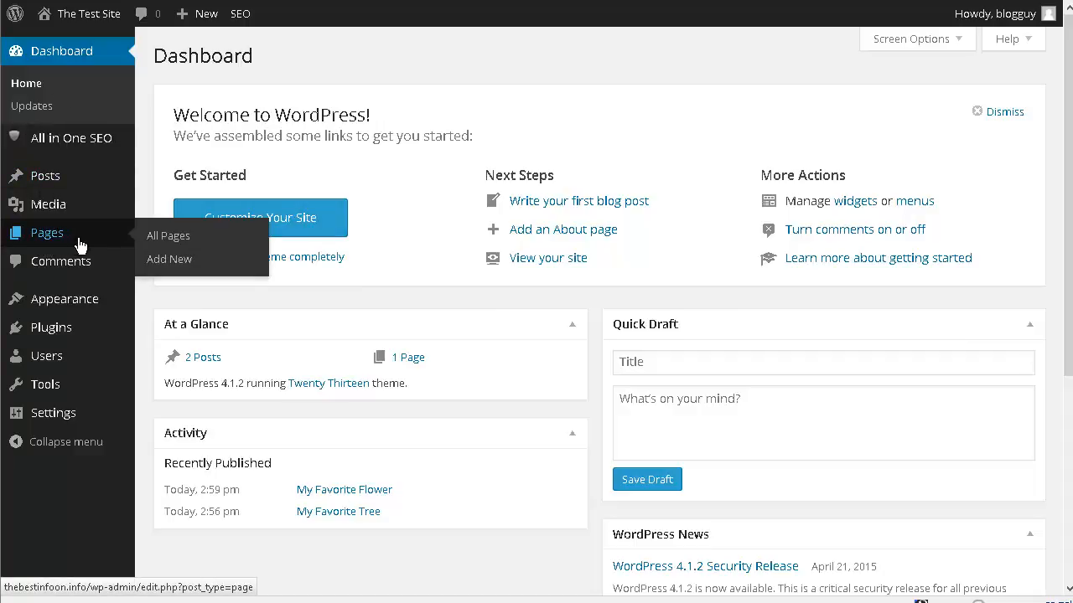
{"action": "left_click", "coordinate": [178, 240]}
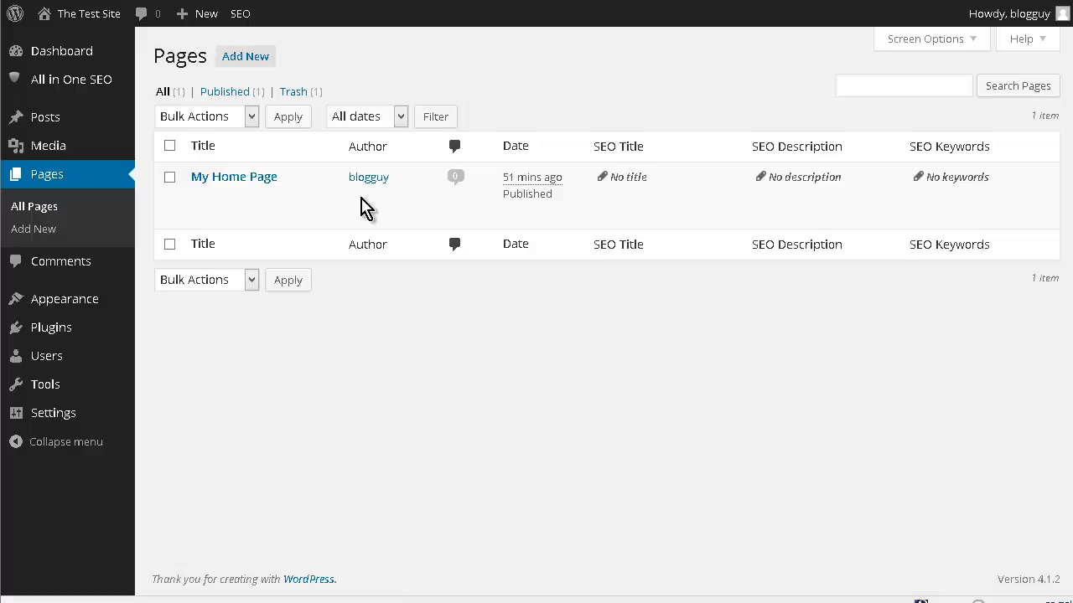
{"action": "mouse_move", "coordinate": [259, 208]}
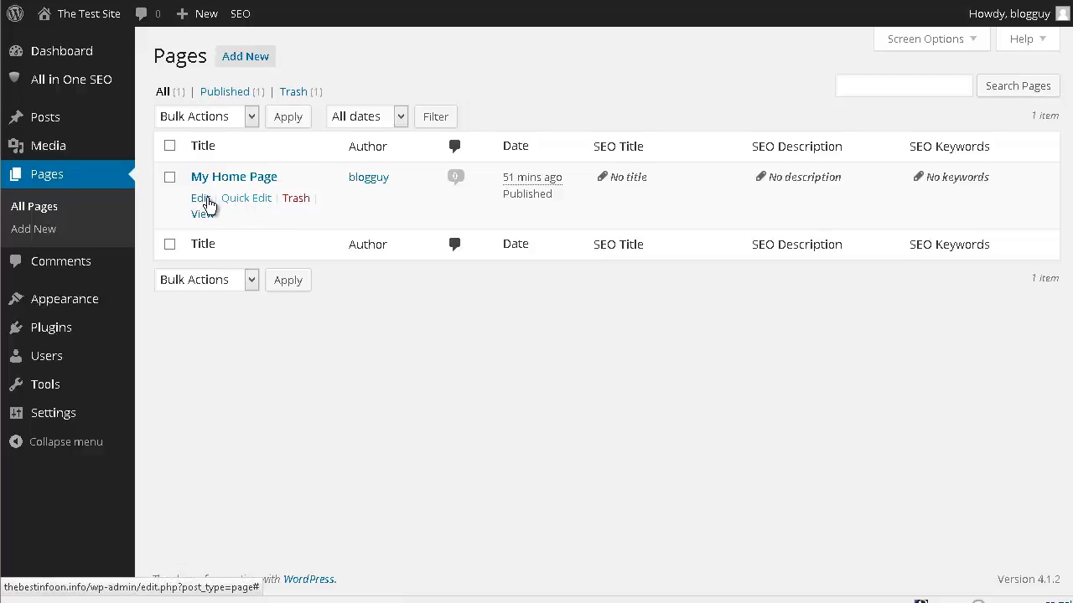
{"action": "left_click", "coordinate": [207, 204]}
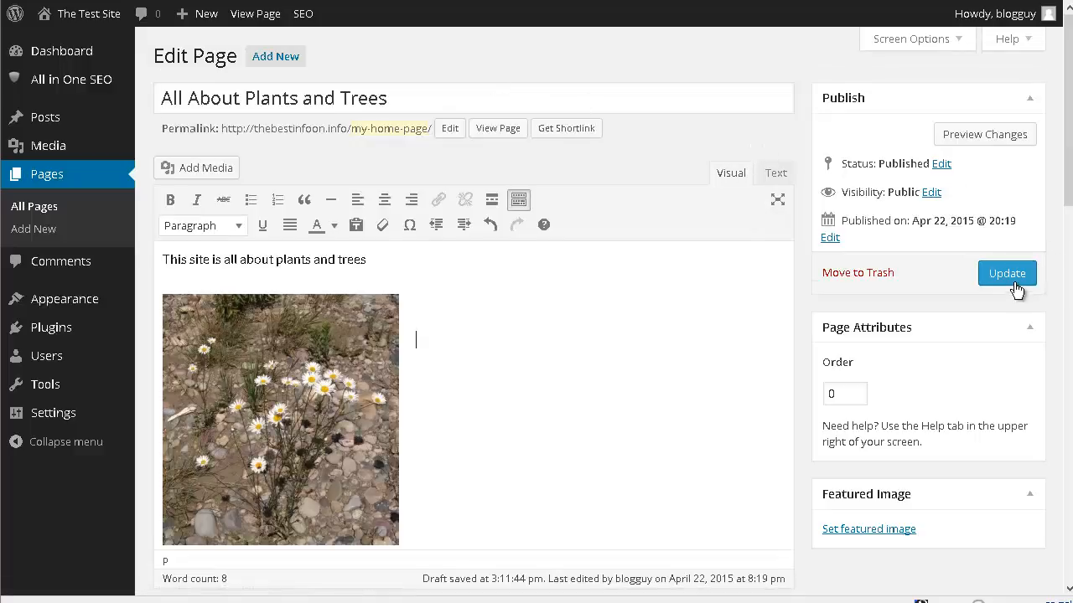
{"action": "left_click", "coordinate": [1015, 283]}
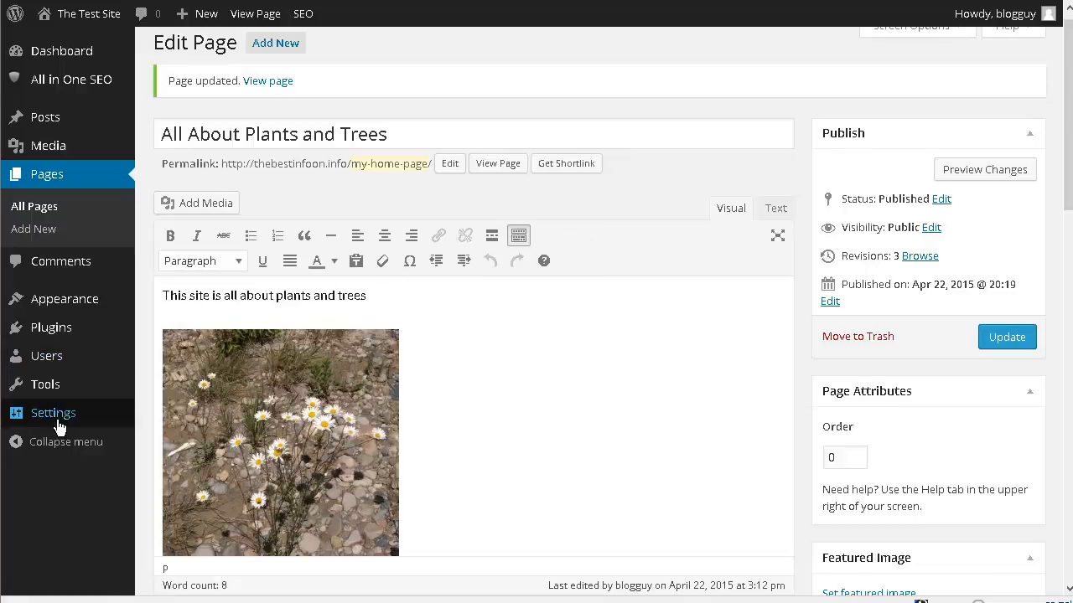
Set the site's front page to the static page "All About Plants and Trees" in the reading settings and save.
{"action": "mouse_move", "coordinate": [61, 422]}
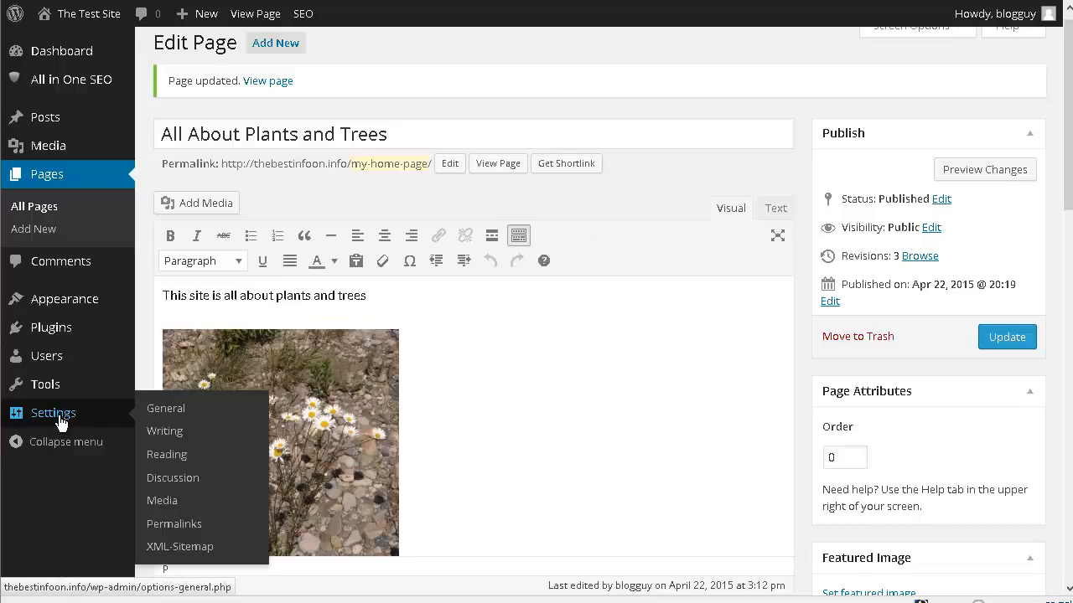
{"action": "left_click", "coordinate": [174, 455]}
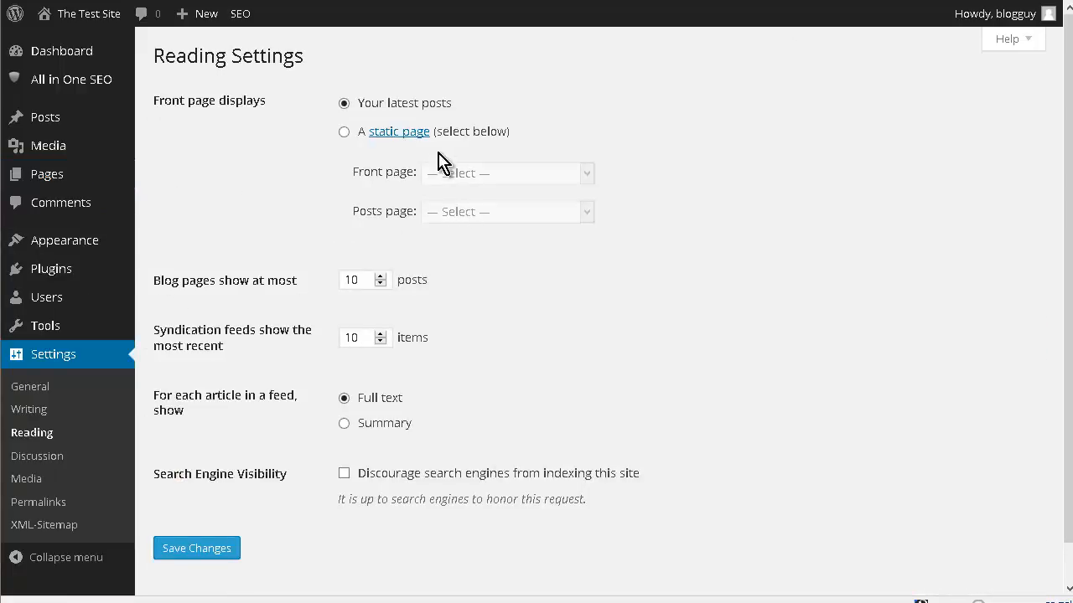
{"action": "left_click", "coordinate": [395, 158]}
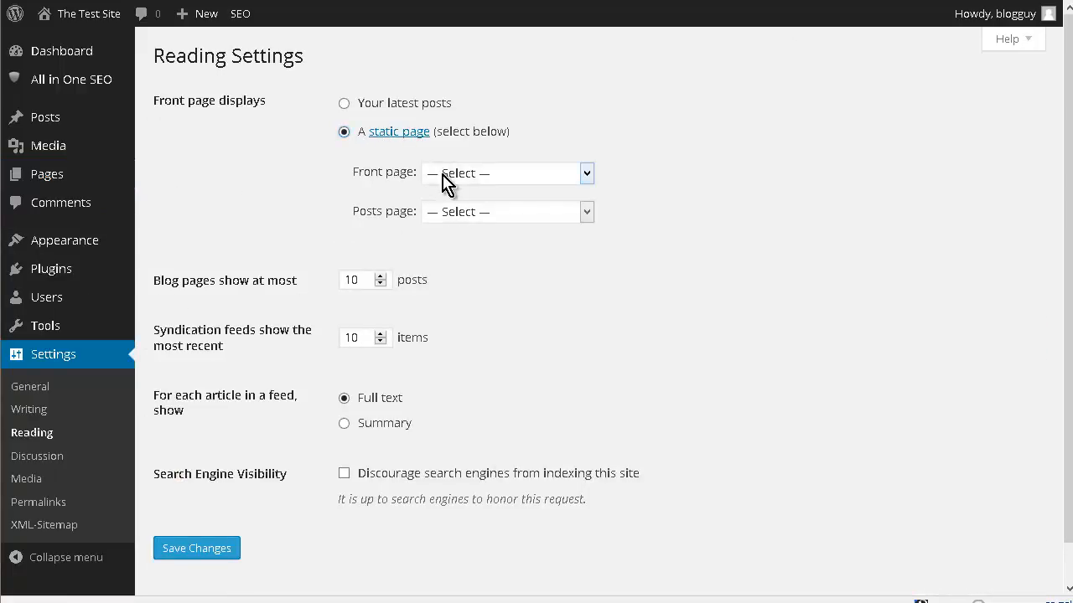
{"action": "left_click", "coordinate": [507, 174]}
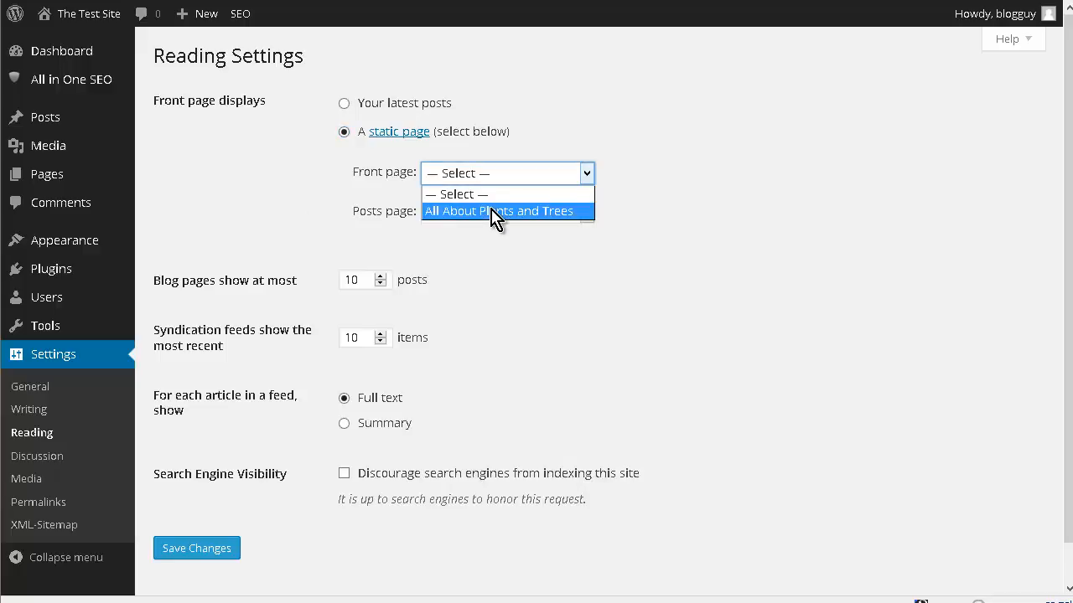
{"action": "left_click", "coordinate": [495, 213]}
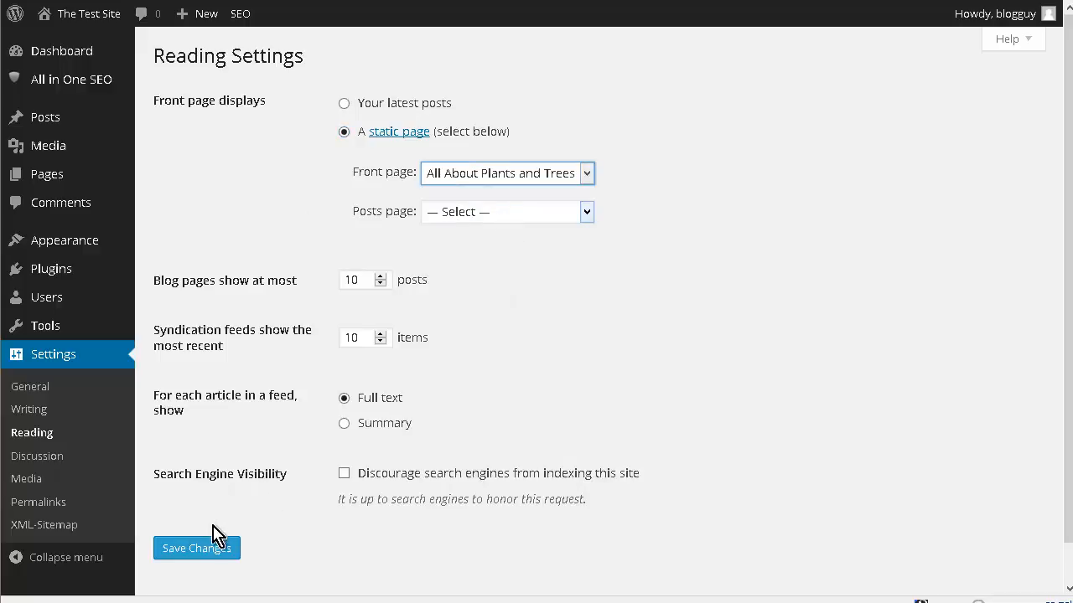
{"action": "left_click", "coordinate": [216, 553]}
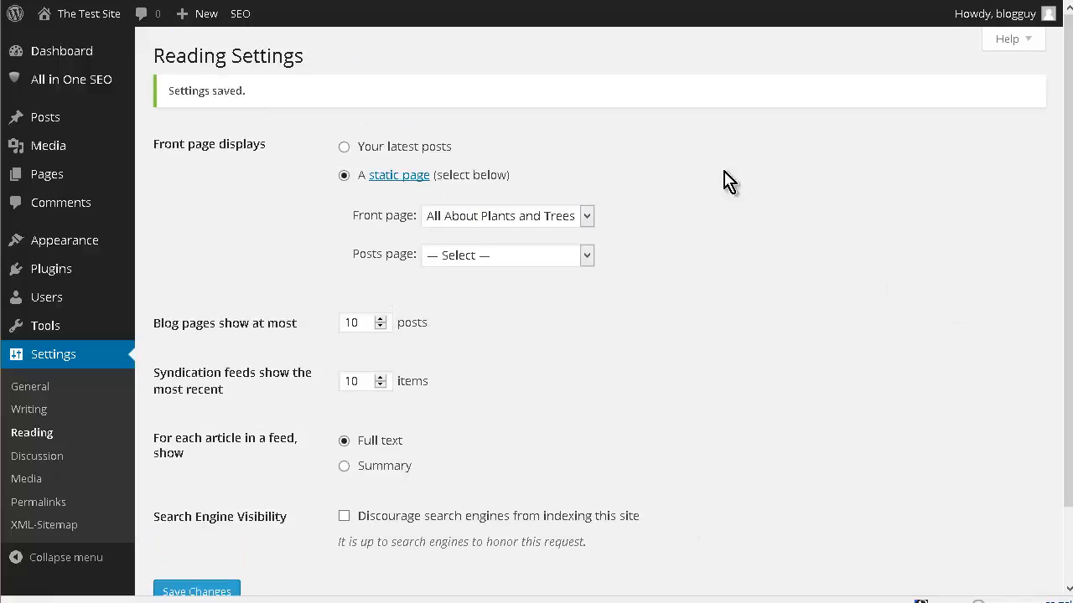
Visit the live site and examine the new front page content, recent posts, archives and categories.
{"action": "mouse_move", "coordinate": [65, 14]}
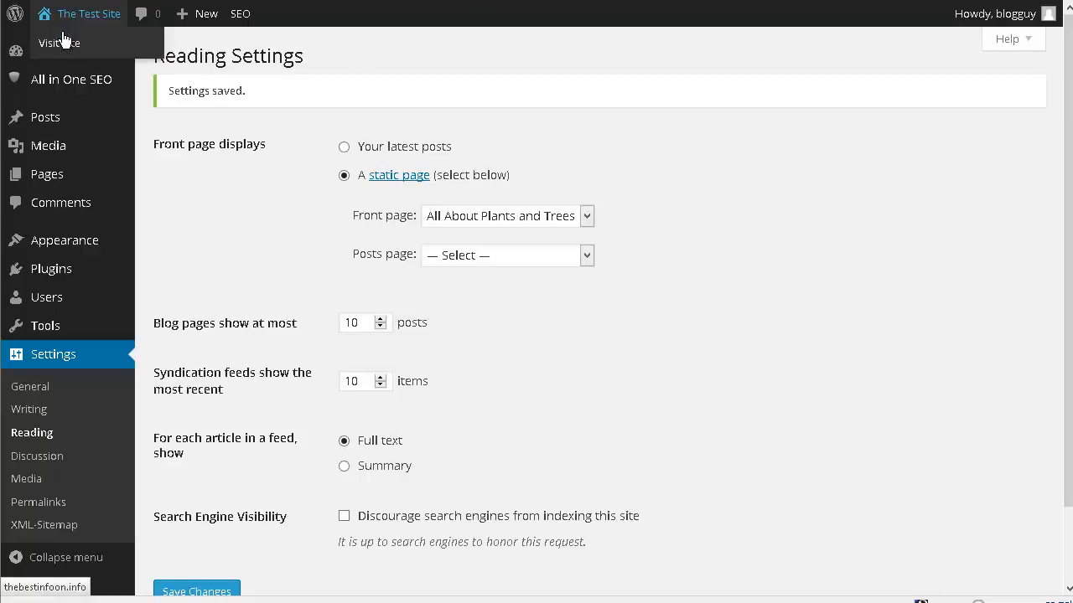
{"action": "left_click", "coordinate": [87, 60]}
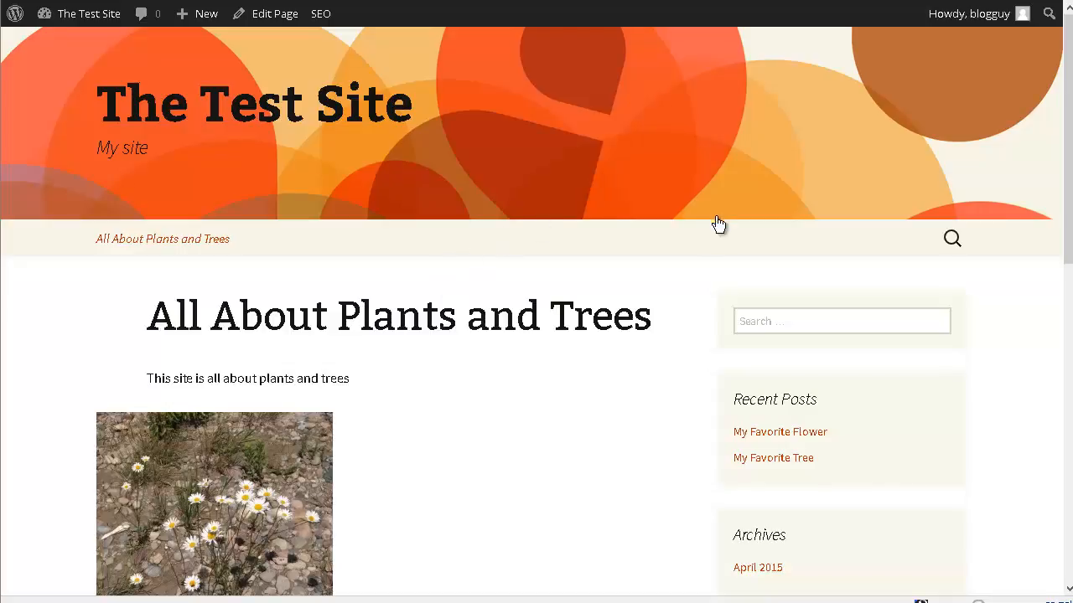
{"action": "scroll", "coordinate": [714, 228], "scroll_direction": "down", "scroll_amount": 2}
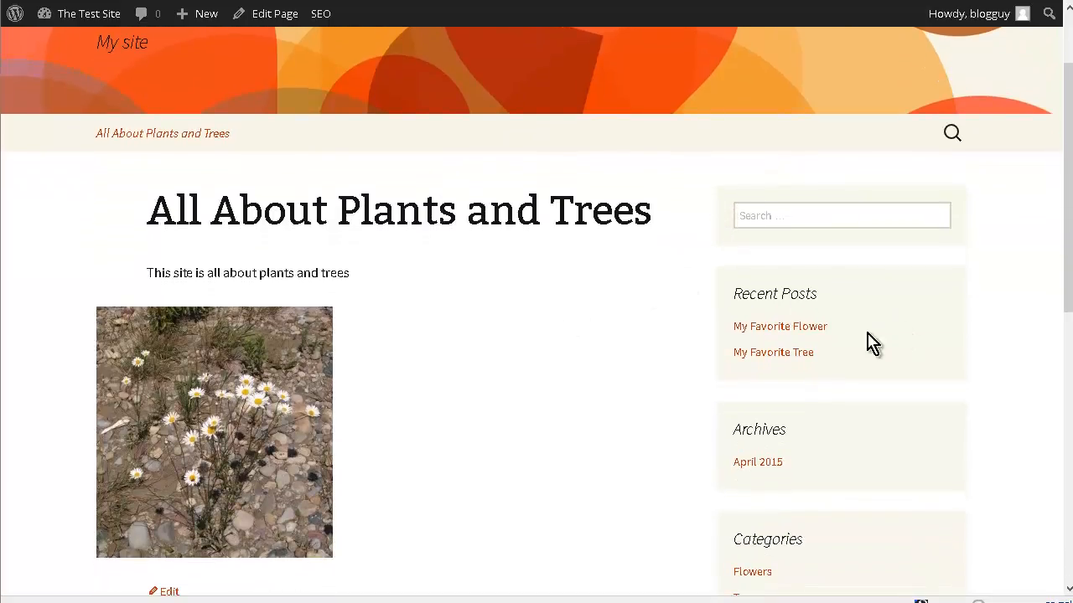
{"action": "scroll", "coordinate": [523, 272], "scroll_direction": "down", "scroll_amount": 1}
{"action": "scroll", "coordinate": [523, 273], "scroll_direction": "down", "scroll_amount": 2}
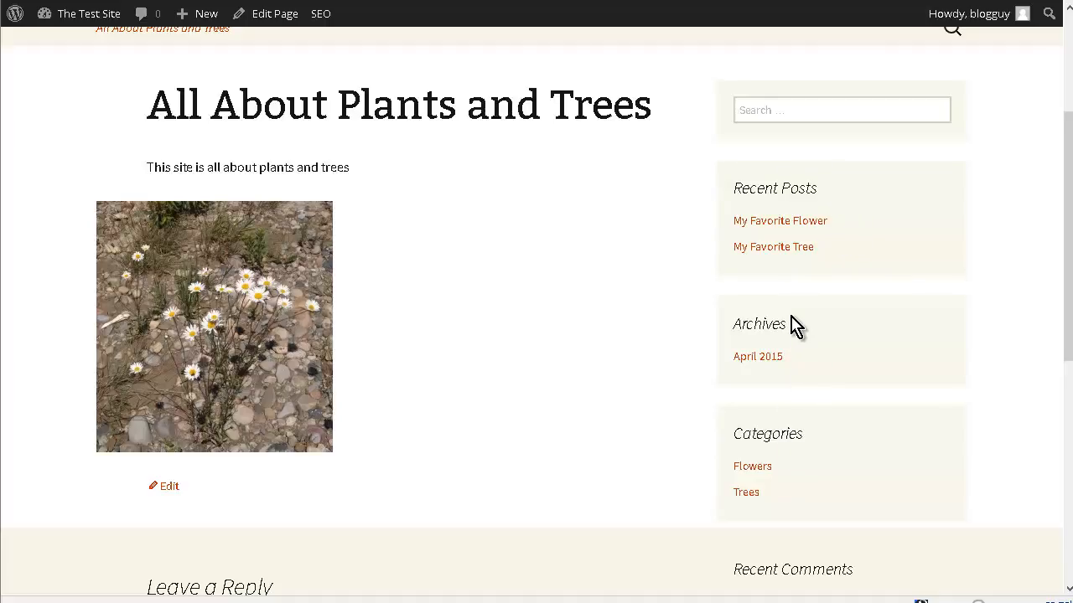
{"action": "scroll", "coordinate": [455, 303], "scroll_direction": "up", "scroll_amount": 3}
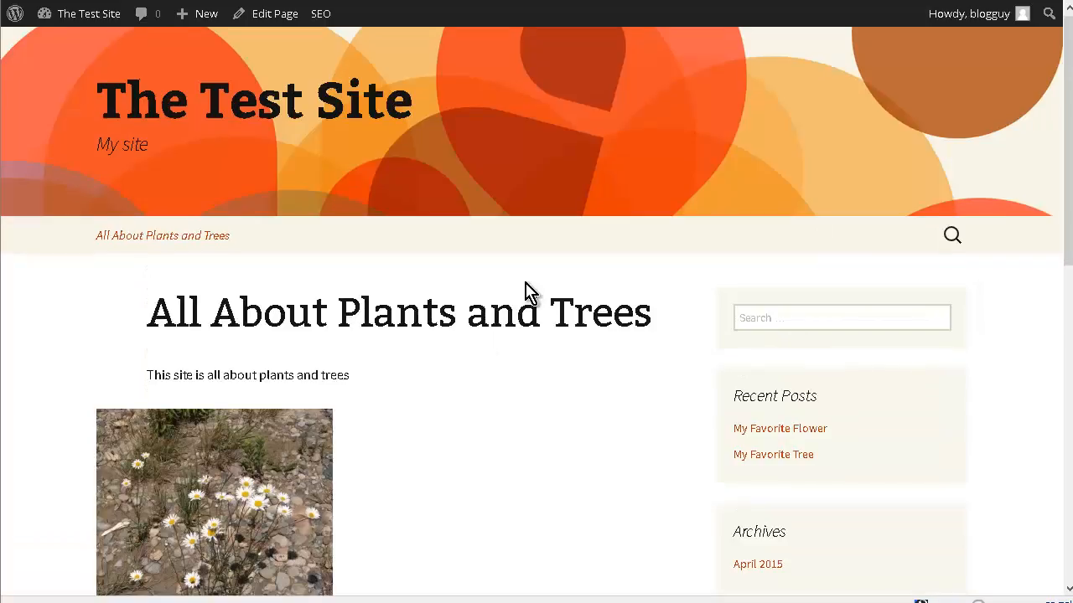
{"action": "scroll", "coordinate": [528, 293], "scroll_direction": "down", "scroll_amount": 2}
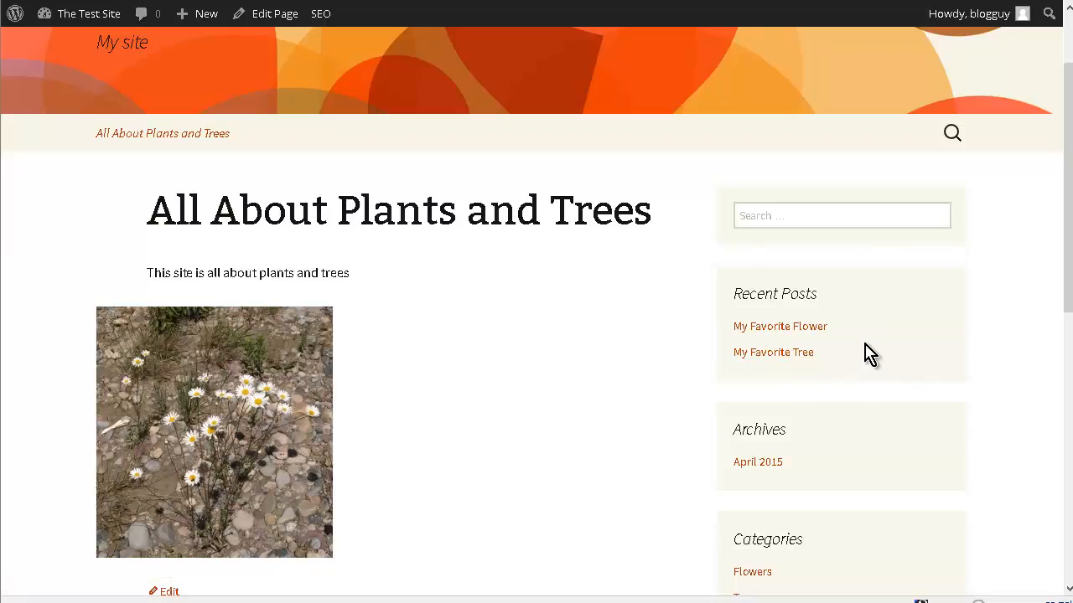
{"action": "scroll", "coordinate": [782, 301], "scroll_direction": "up", "scroll_amount": 2}
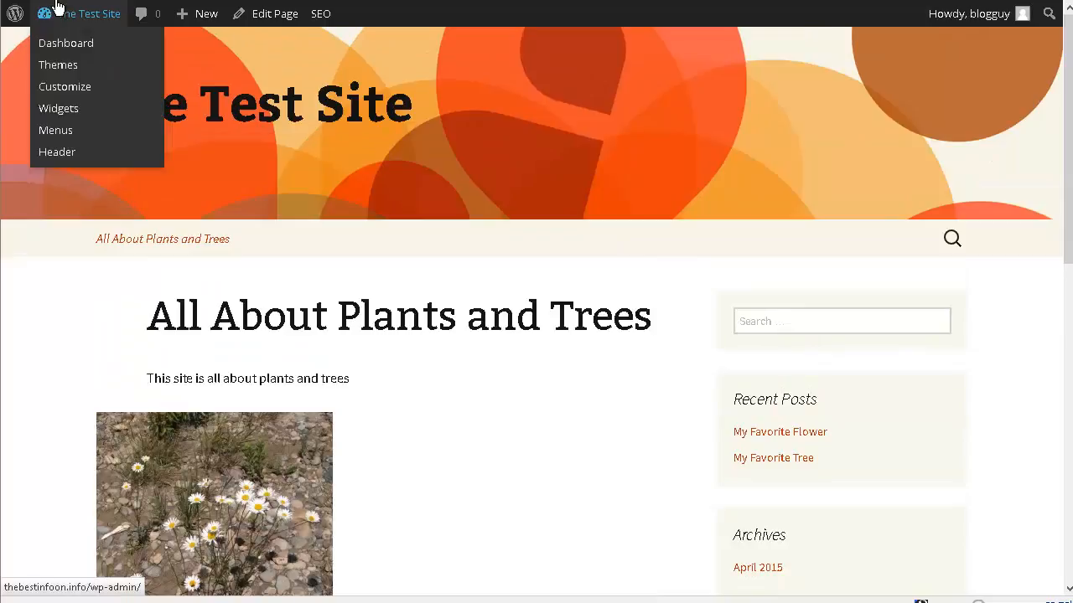
Add a new page titled "Shade Trees, Flowering Trees, And Evergreen Trees For Landscape Specimen Growing" containing the shade trees article.
{"action": "mouse_move", "coordinate": [57, 25]}
{"action": "left_click", "coordinate": [61, 44]}
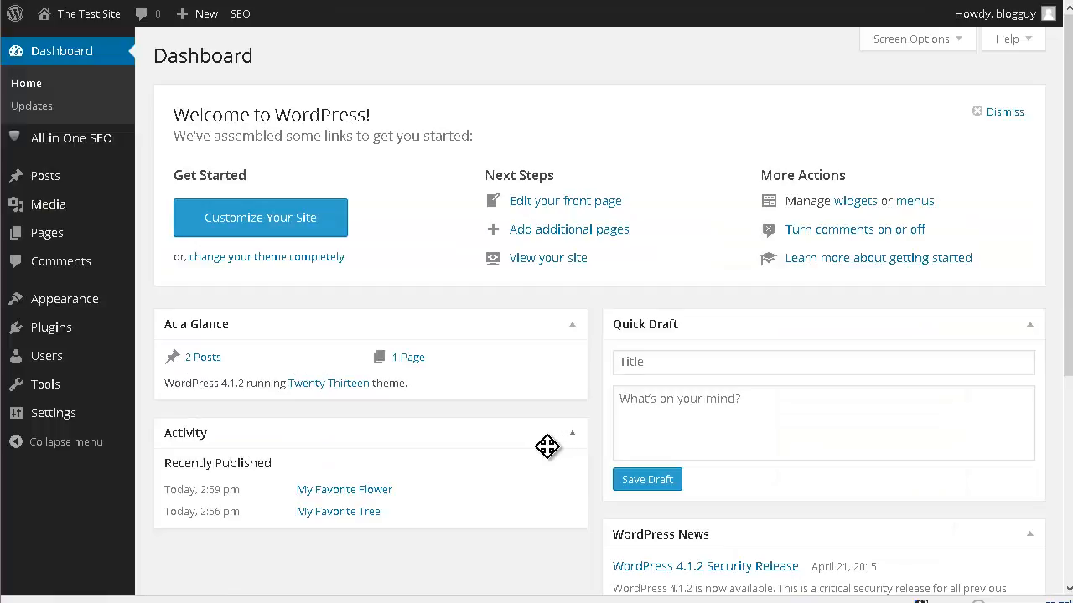
{"action": "mouse_move", "coordinate": [41, 238]}
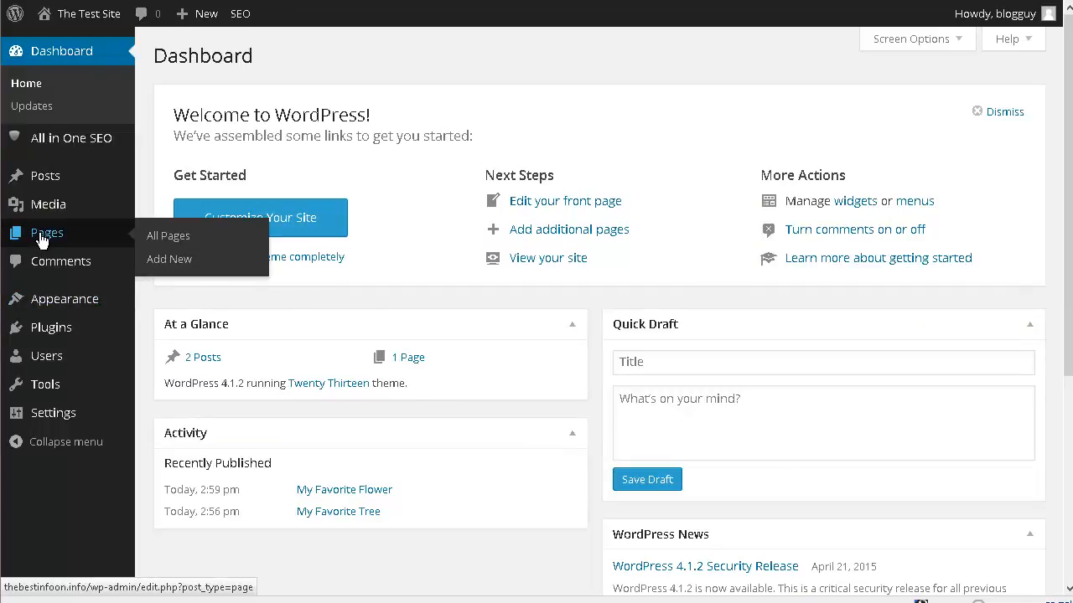
{"action": "left_click", "coordinate": [170, 265]}
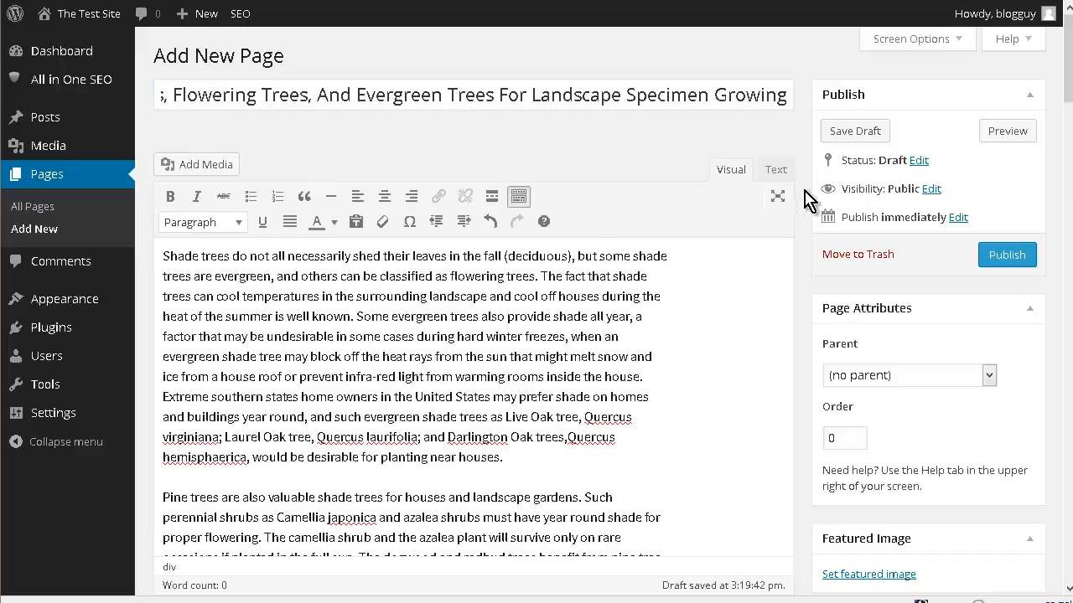
Review the shade trees article with its SEO fields and discussion options, and publish the page.
{"action": "scroll", "coordinate": [805, 201], "scroll_direction": "down", "scroll_amount": 5}
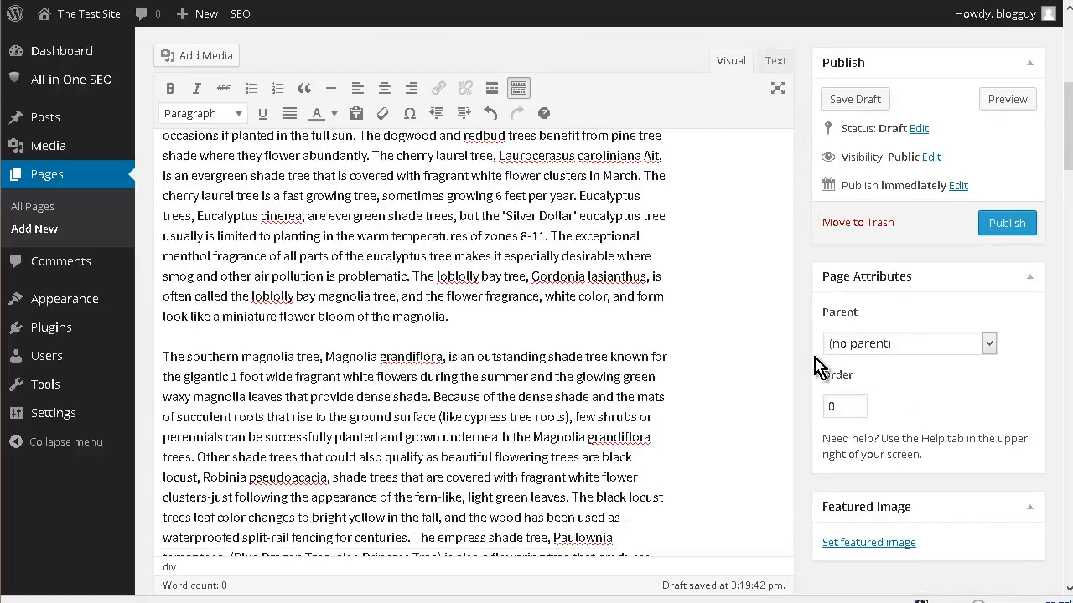
{"action": "scroll", "coordinate": [737, 271], "scroll_direction": "down", "scroll_amount": 2}
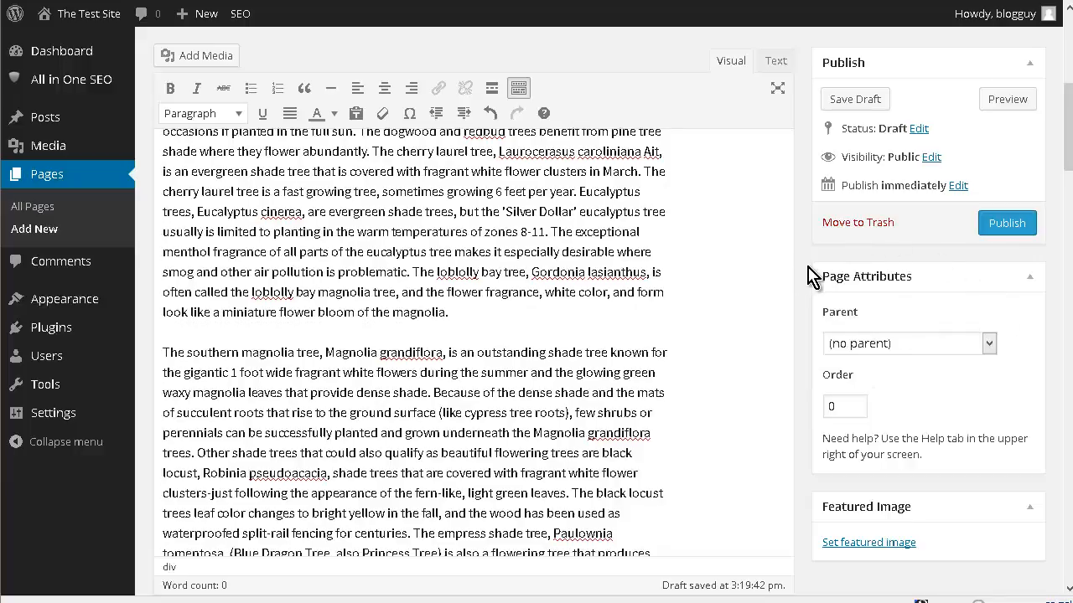
{"action": "scroll", "coordinate": [812, 276], "scroll_direction": "down", "scroll_amount": 4}
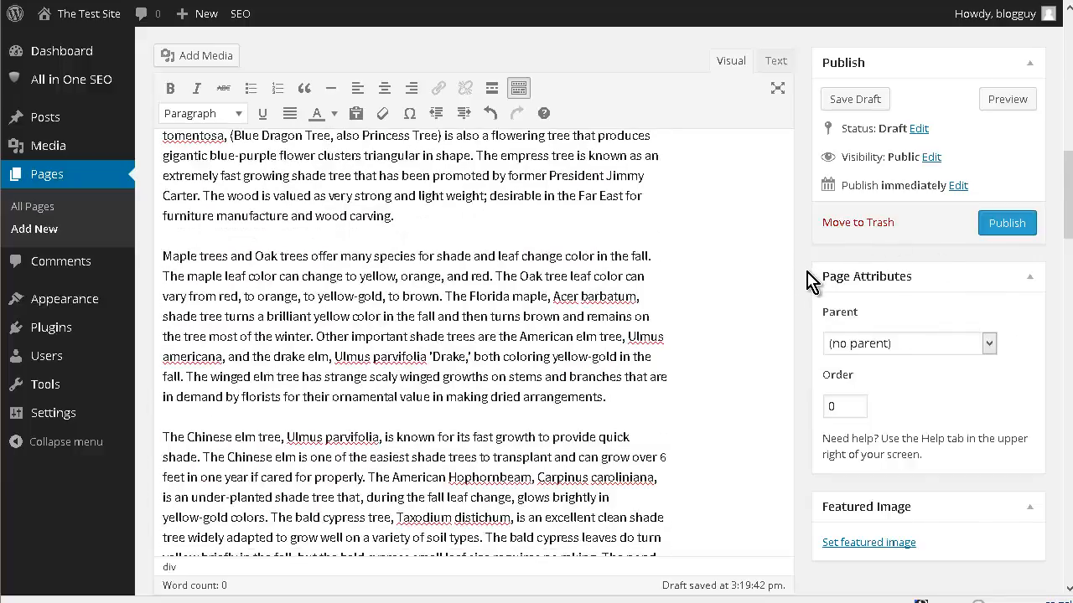
{"action": "scroll", "coordinate": [792, 285], "scroll_direction": "down", "scroll_amount": 10}
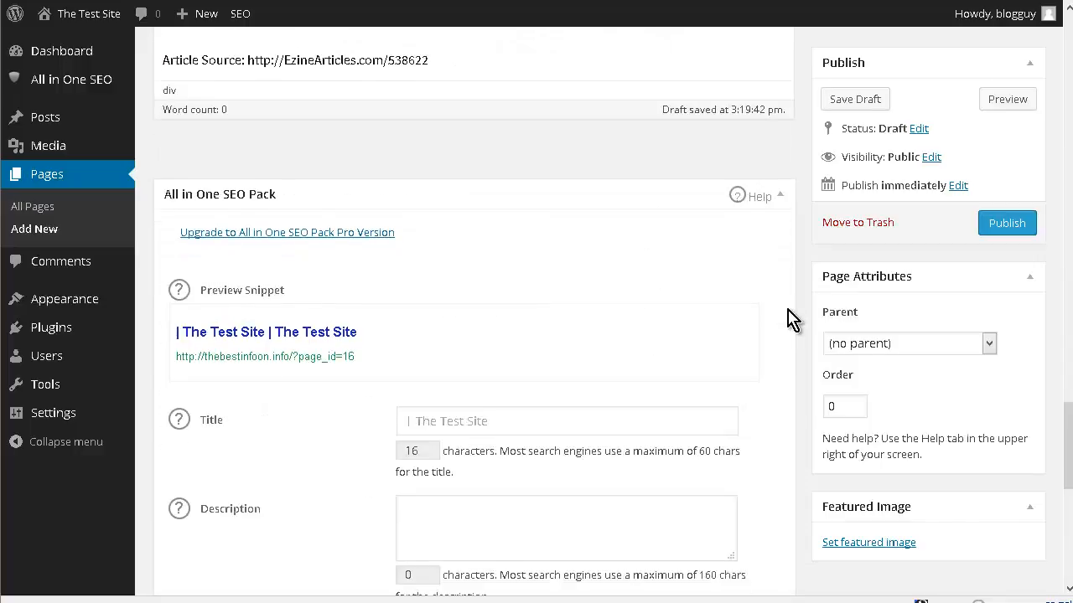
{"action": "scroll", "coordinate": [788, 318], "scroll_direction": "down", "scroll_amount": 6}
{"action": "scroll", "coordinate": [462, 226], "scroll_direction": "up", "scroll_amount": 2}
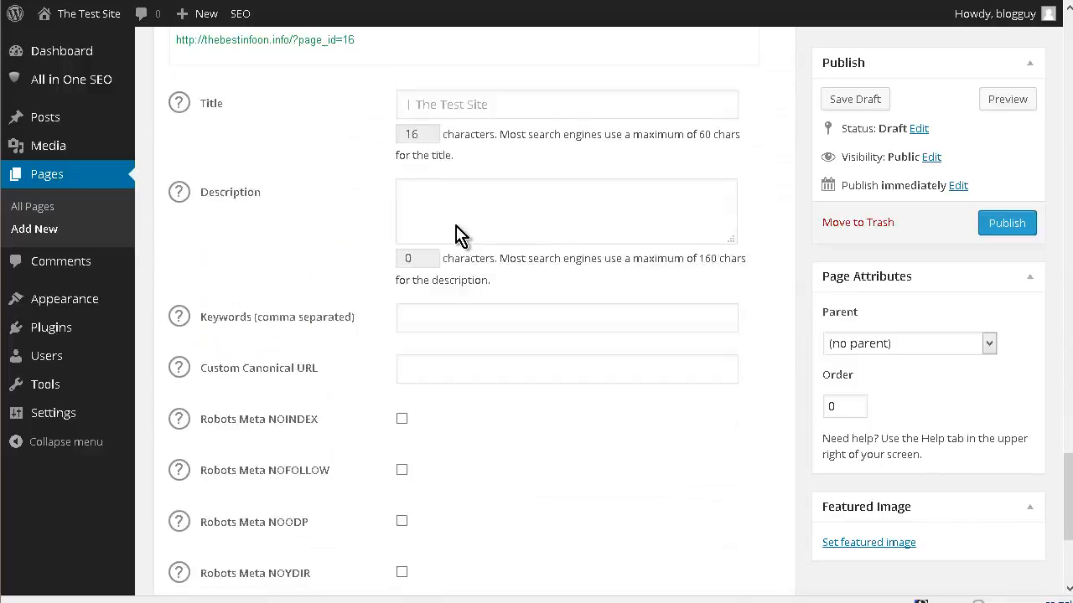
{"action": "scroll", "coordinate": [461, 236], "scroll_direction": "up", "scroll_amount": 1}
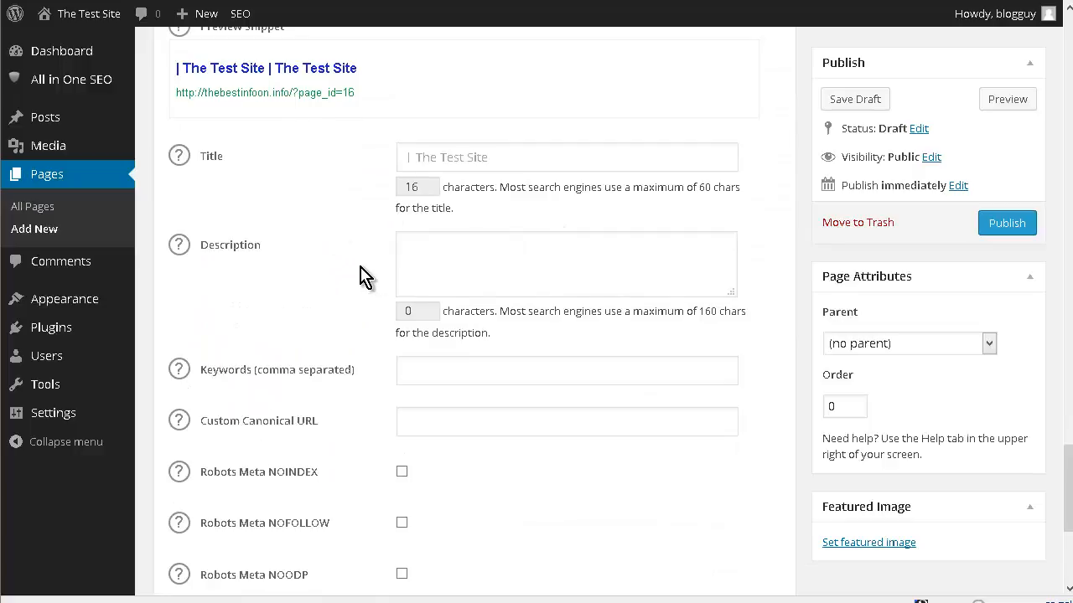
{"action": "scroll", "coordinate": [363, 272], "scroll_direction": "down", "scroll_amount": 6}
{"action": "scroll", "coordinate": [591, 226], "scroll_direction": "up", "scroll_amount": 13}
{"action": "scroll", "coordinate": [590, 227], "scroll_direction": "up", "scroll_amount": 1}
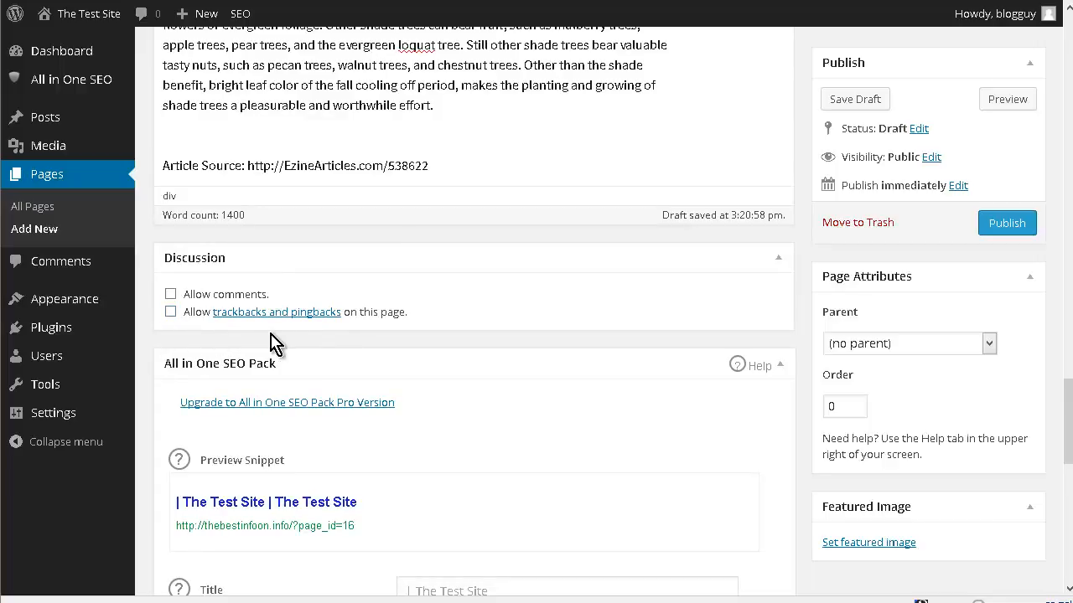
{"action": "left_click", "coordinate": [1017, 223]}
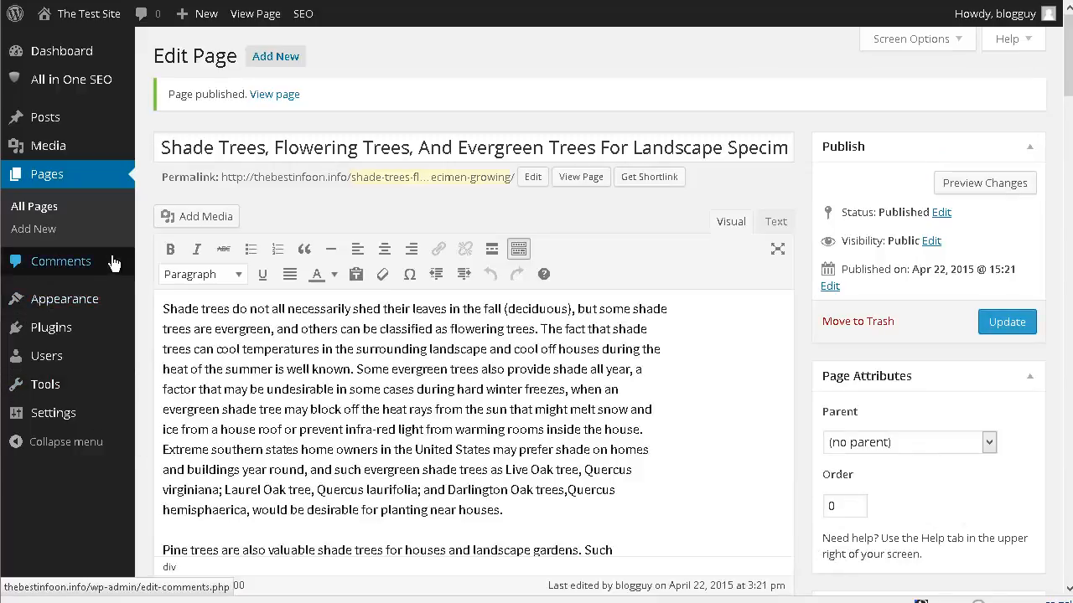
Add and publish a page titled "Getting To Know What Flowers Are Seasonal And What Are Not" containing the seasonal flowers article.
{"action": "left_click", "coordinate": [43, 231]}
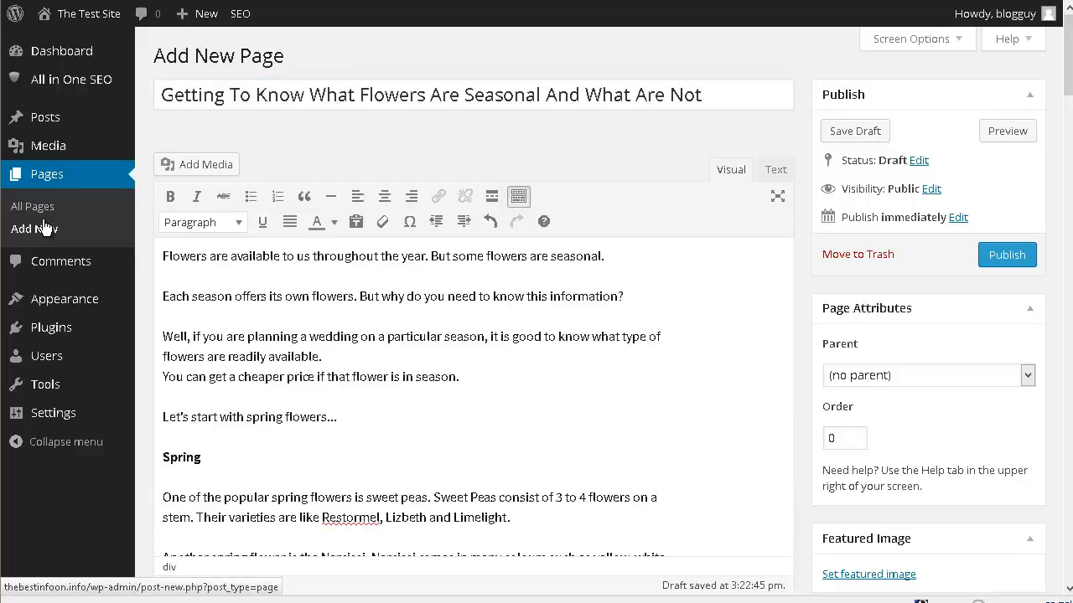
{"action": "scroll", "coordinate": [46, 226], "scroll_direction": "down", "scroll_amount": 10}
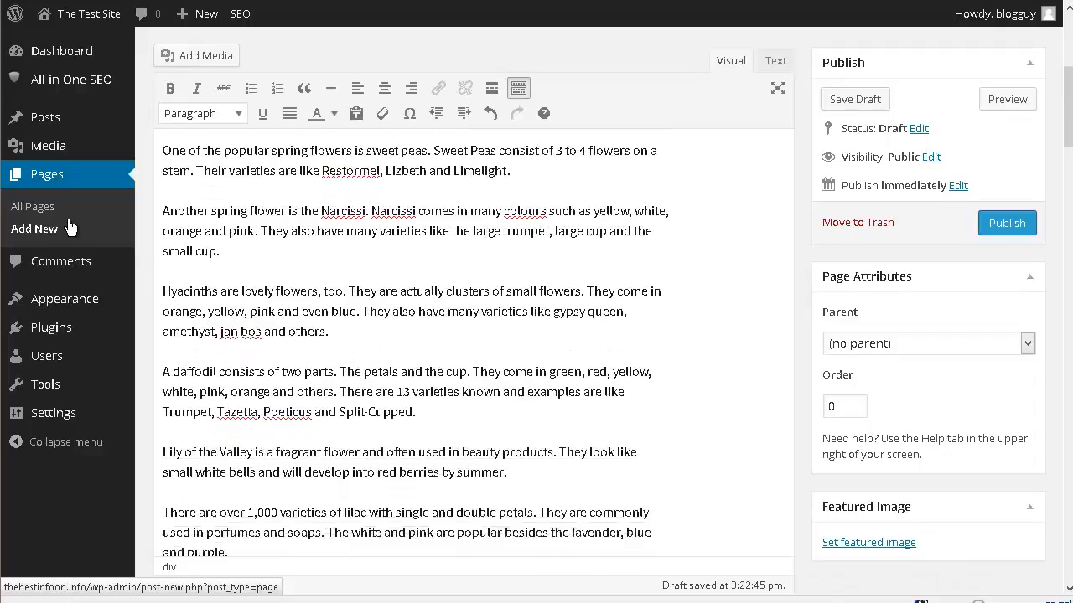
{"action": "scroll", "coordinate": [70, 231], "scroll_direction": "down", "scroll_amount": 12}
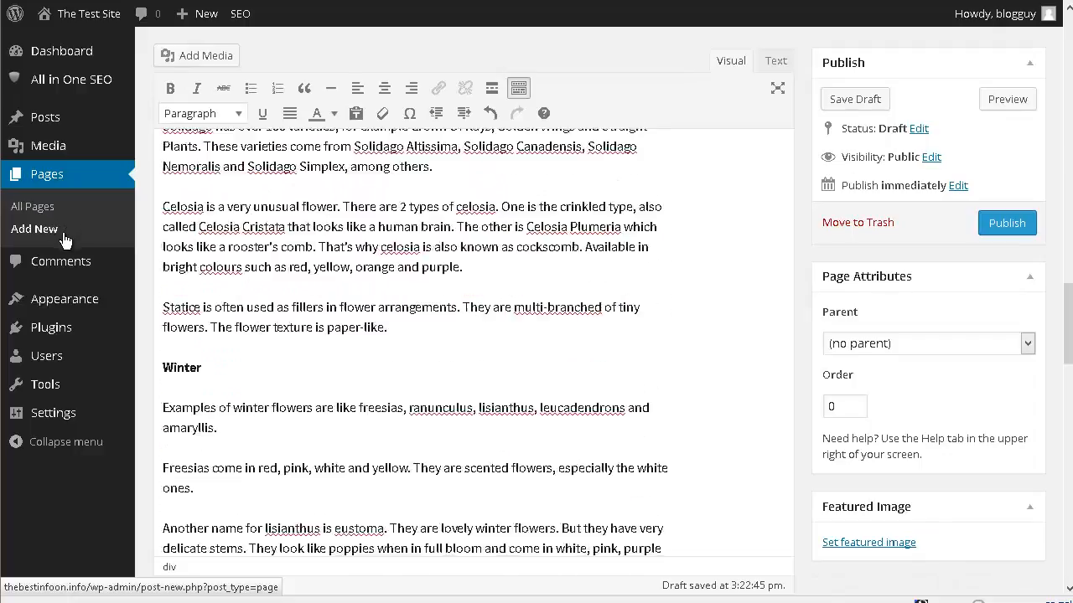
{"action": "scroll", "coordinate": [63, 243], "scroll_direction": "down", "scroll_amount": 8}
{"action": "scroll", "coordinate": [64, 242], "scroll_direction": "up", "scroll_amount": 5}
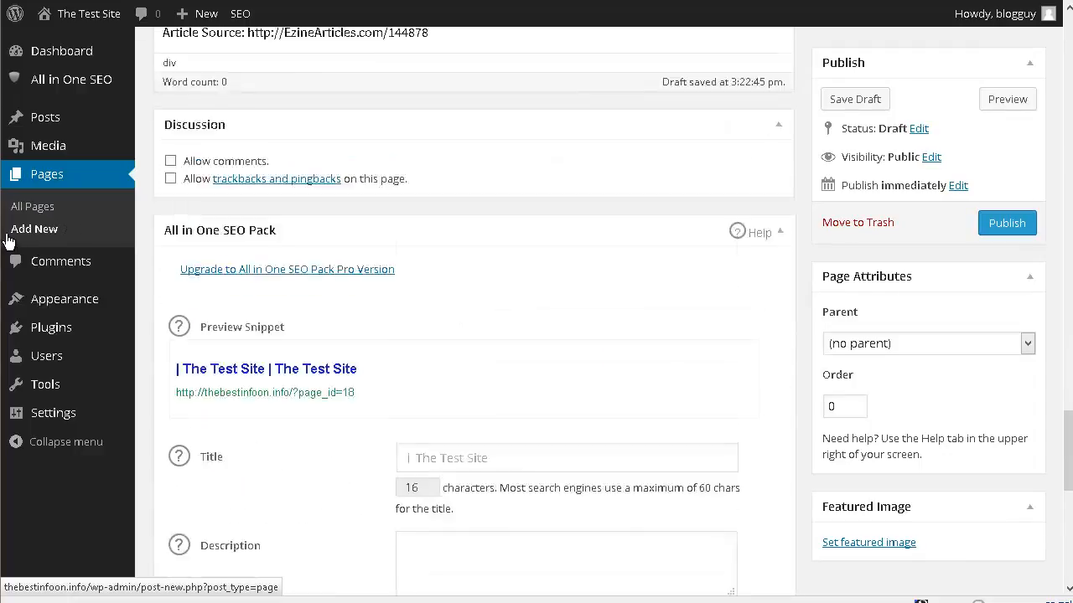
{"action": "scroll", "coordinate": [34, 241], "scroll_direction": "down", "scroll_amount": 2}
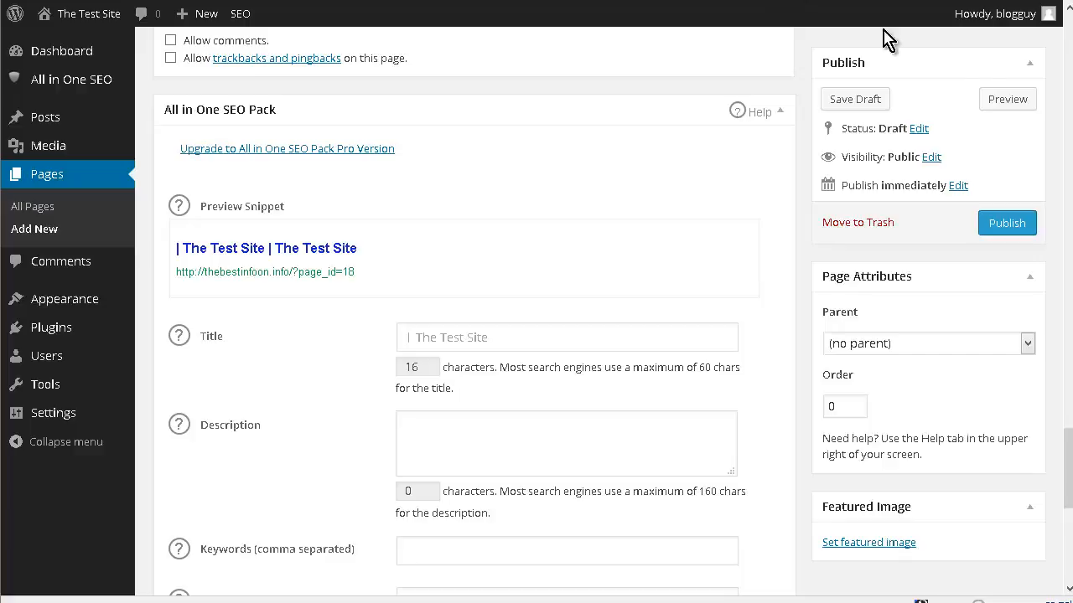
{"action": "left_click", "coordinate": [1008, 227]}
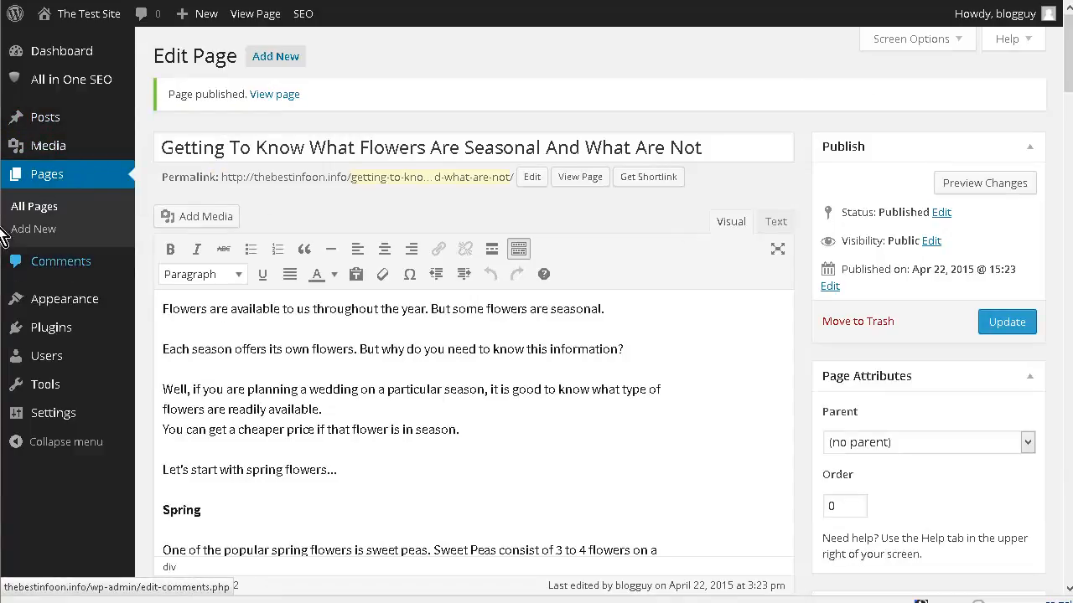
Remove the Recent Posts, Archives, Categories, Recent Comments and Tag Cloud widgets from the Secondary Widget Area, keeping only Search.
{"action": "mouse_move", "coordinate": [55, 300]}
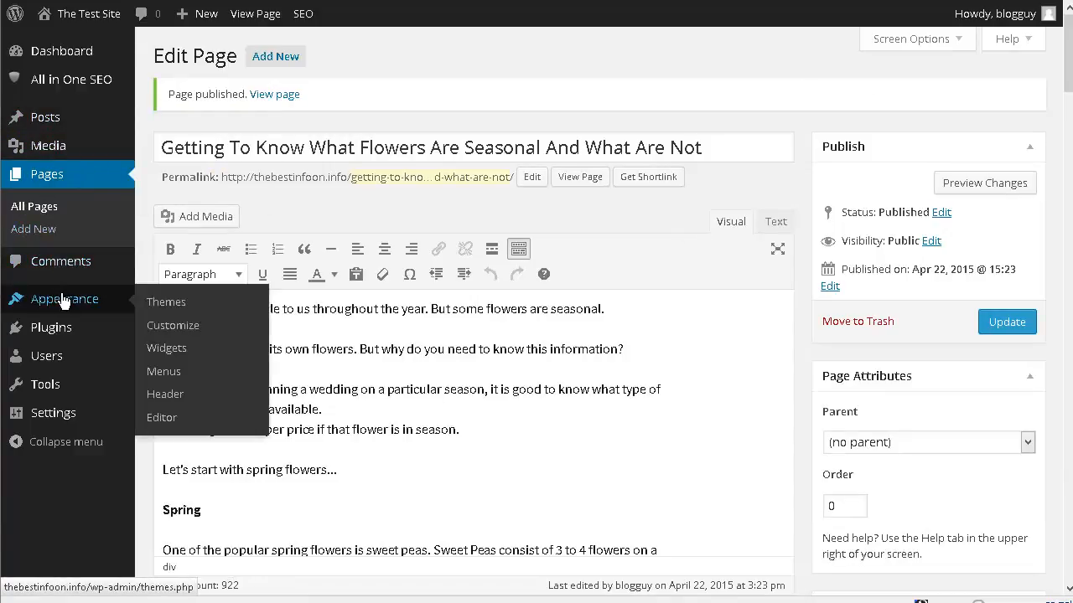
{"action": "left_click", "coordinate": [168, 349]}
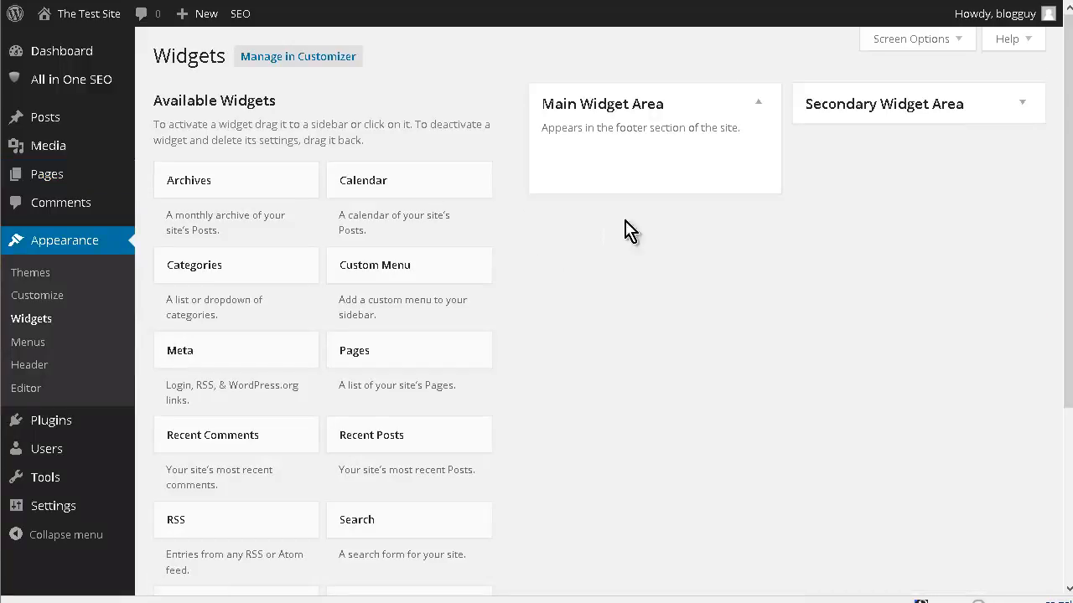
{"action": "left_click", "coordinate": [1022, 106]}
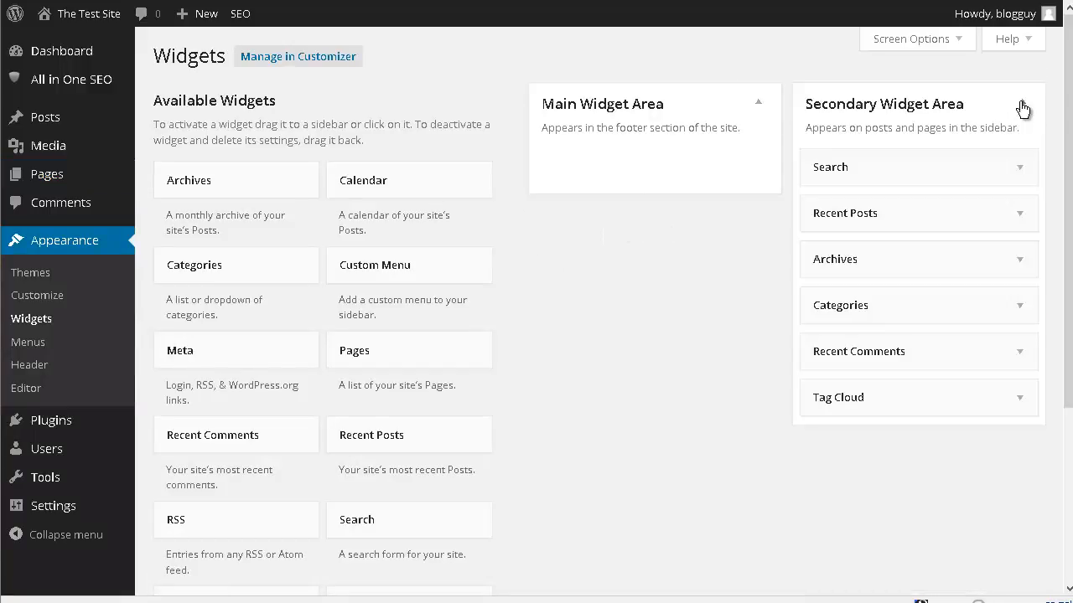
{"action": "left_click_drag", "start_coordinate": [894, 220], "coordinate": [844, 249]}
{"action": "left_click_drag", "start_coordinate": [841, 215], "coordinate": [382, 226]}
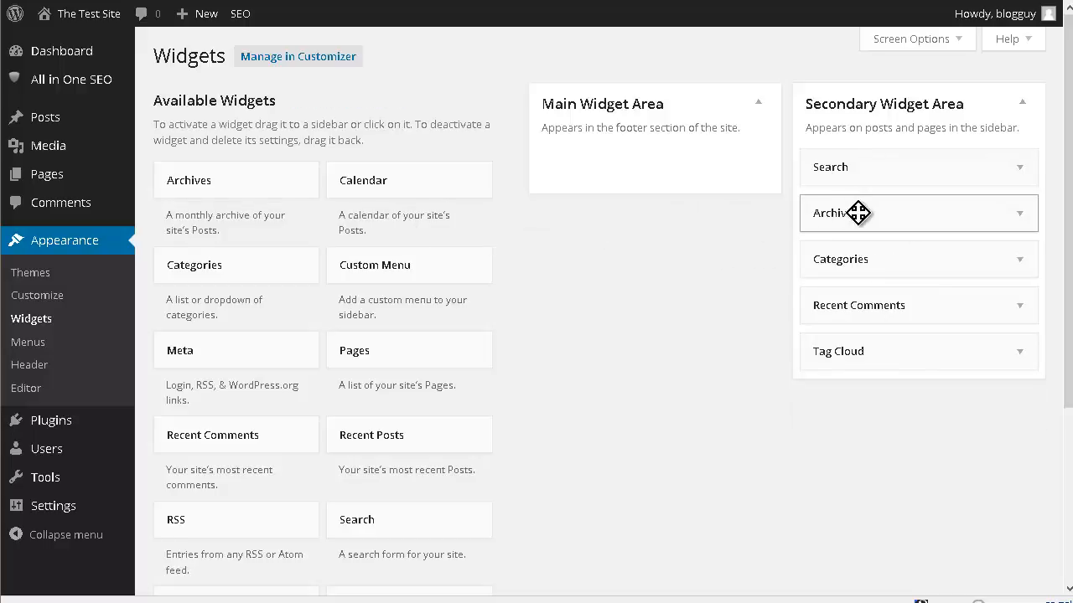
{"action": "left_click_drag", "start_coordinate": [838, 213], "coordinate": [235, 226]}
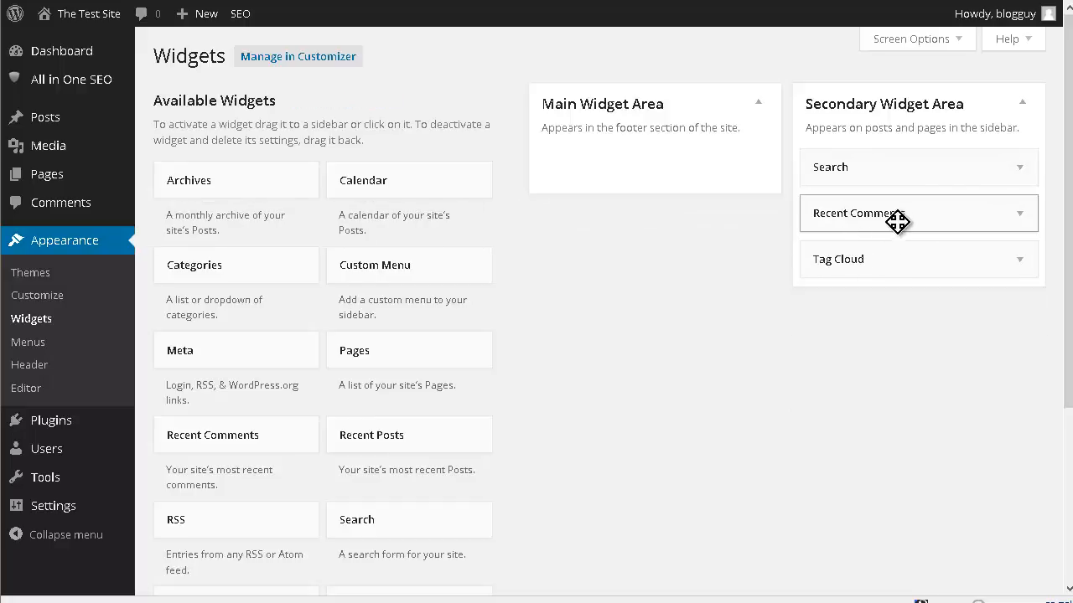
{"action": "left_click_drag", "start_coordinate": [896, 218], "coordinate": [105, 226]}
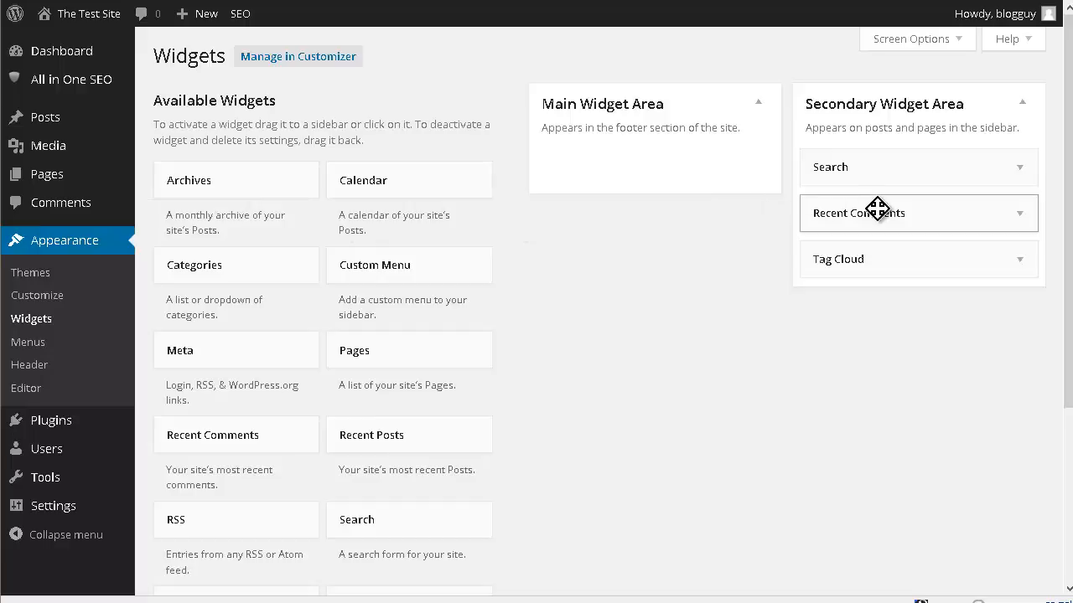
{"action": "left_click_drag", "start_coordinate": [883, 220], "coordinate": [300, 227]}
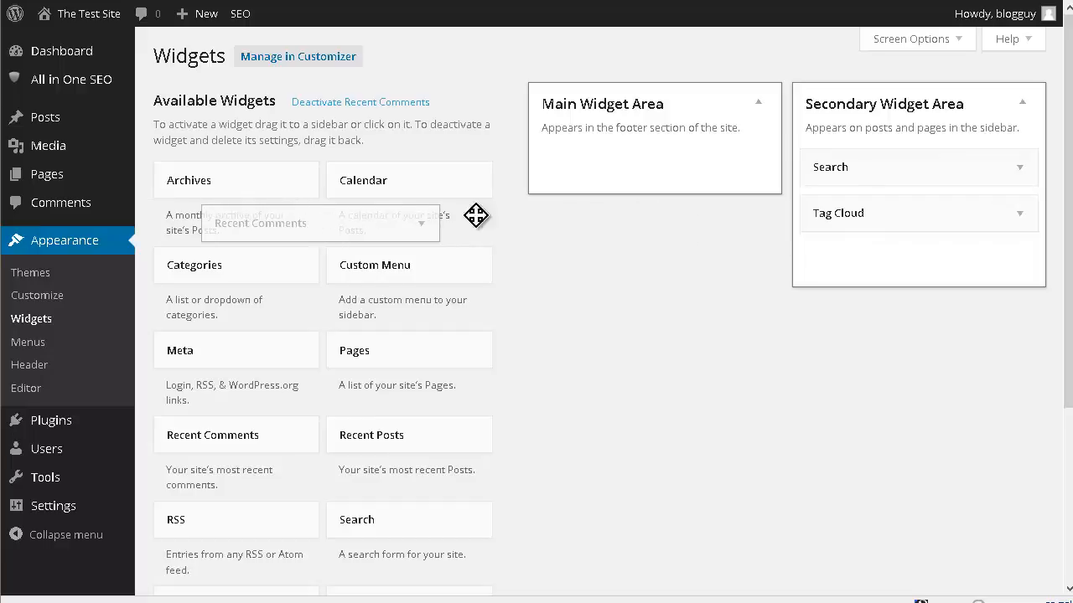
{"action": "left_click_drag", "start_coordinate": [825, 213], "coordinate": [243, 227]}
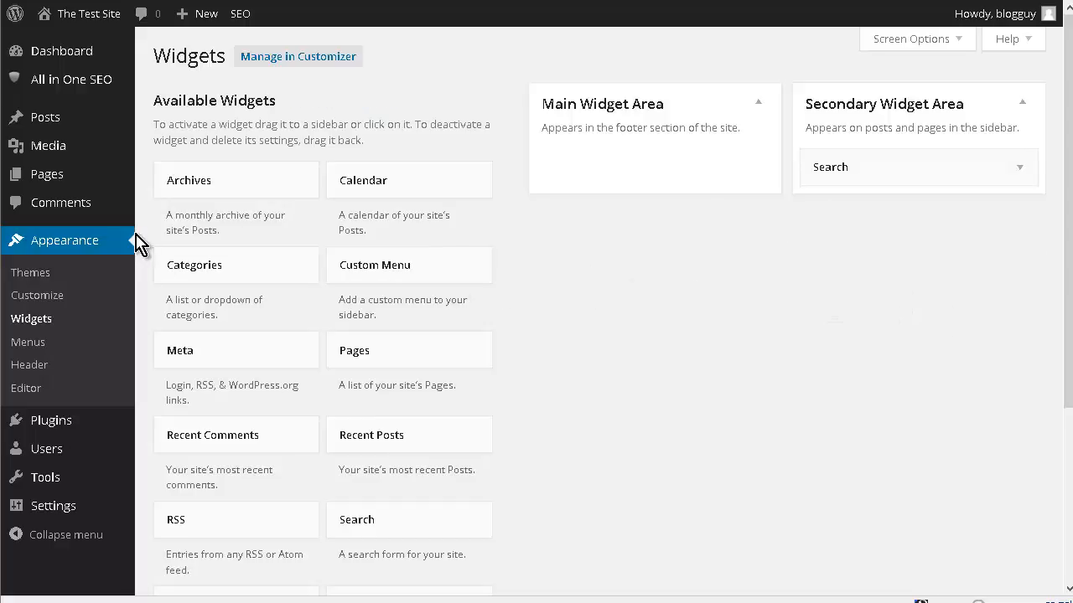
Add a Pages widget titled "Navigation" below Search in the Secondary Widget Area, sorted by page title, and save it.
{"action": "scroll", "coordinate": [448, 259], "scroll_direction": "down", "scroll_amount": 3}
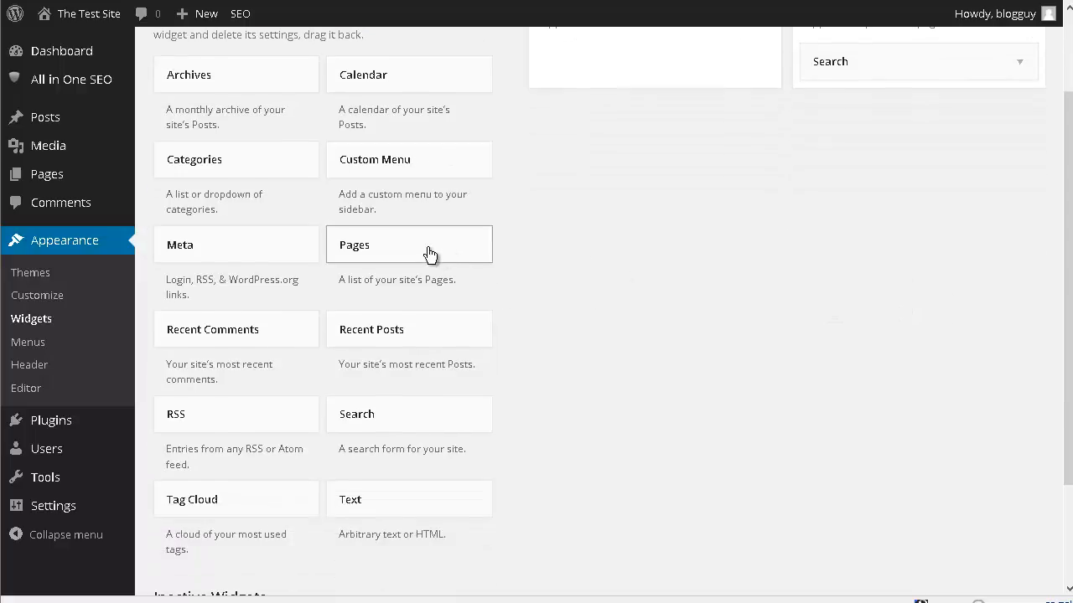
{"action": "left_click_drag", "start_coordinate": [616, 268], "coordinate": [849, 194]}
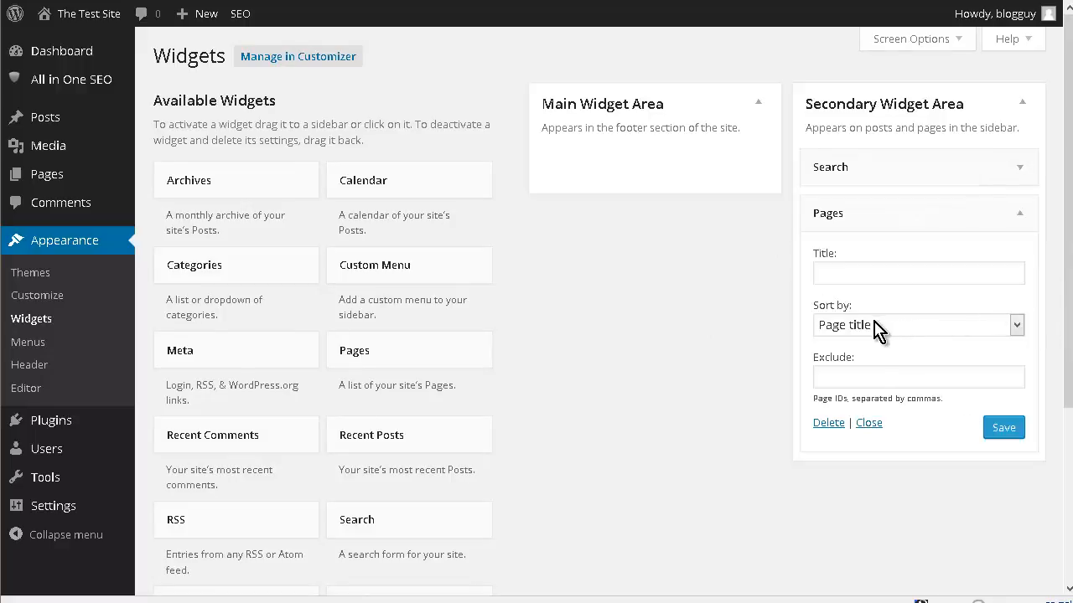
{"action": "left_click", "coordinate": [856, 273]}
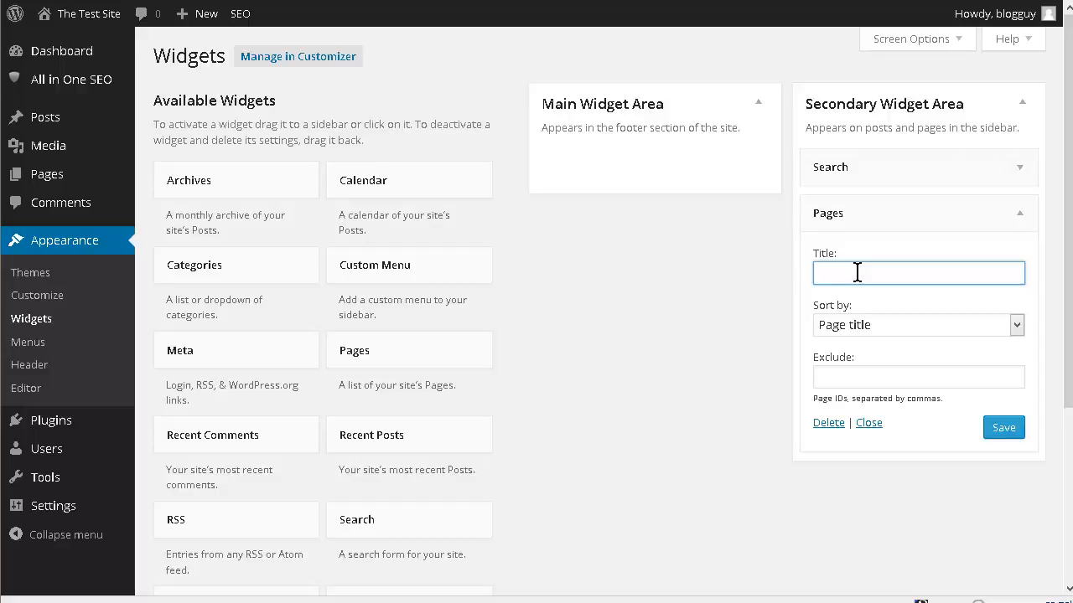
{"action": "type", "text": "Navigation"}
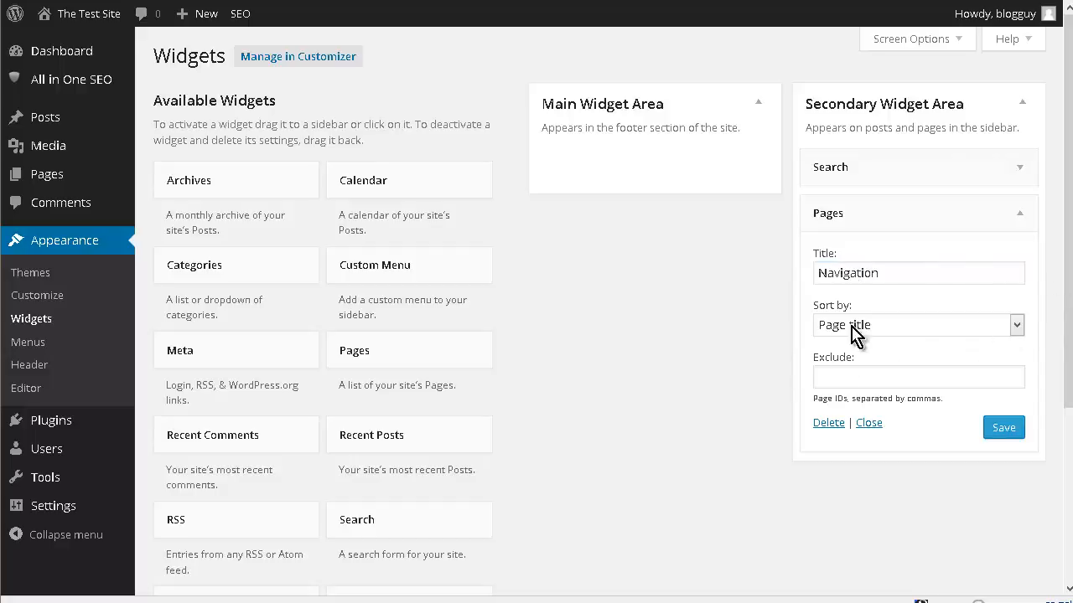
{"action": "left_click", "coordinate": [1016, 327]}
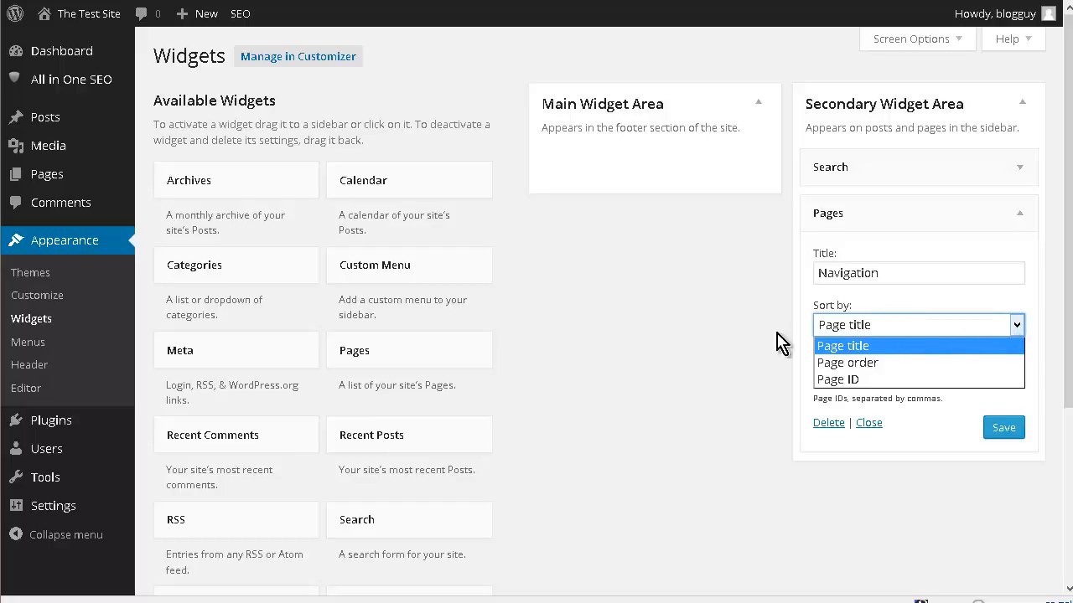
{"action": "left_click", "coordinate": [746, 342]}
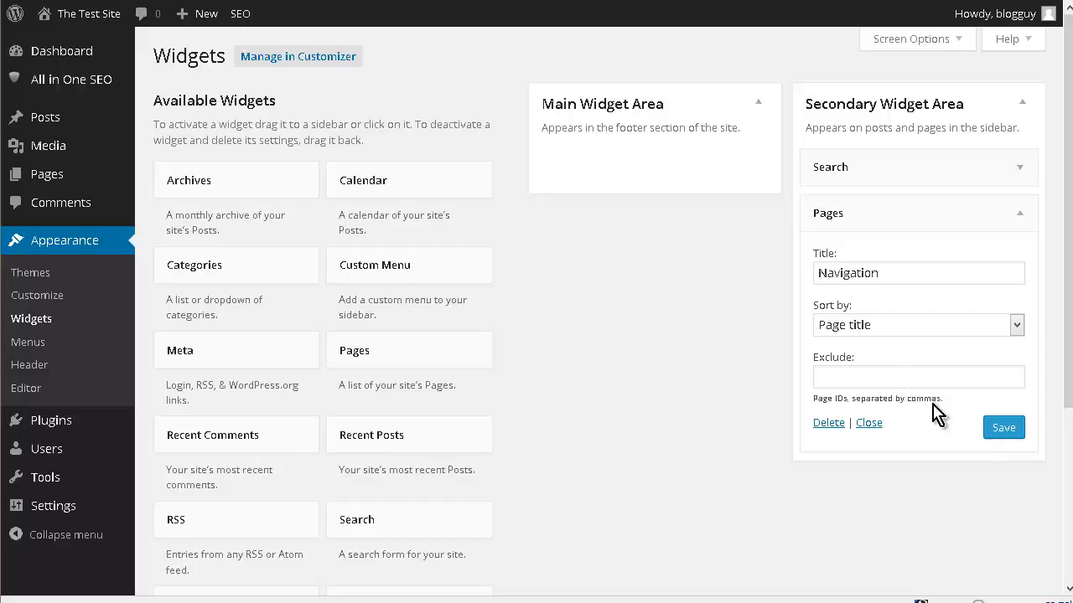
{"action": "left_click", "coordinate": [1003, 430]}
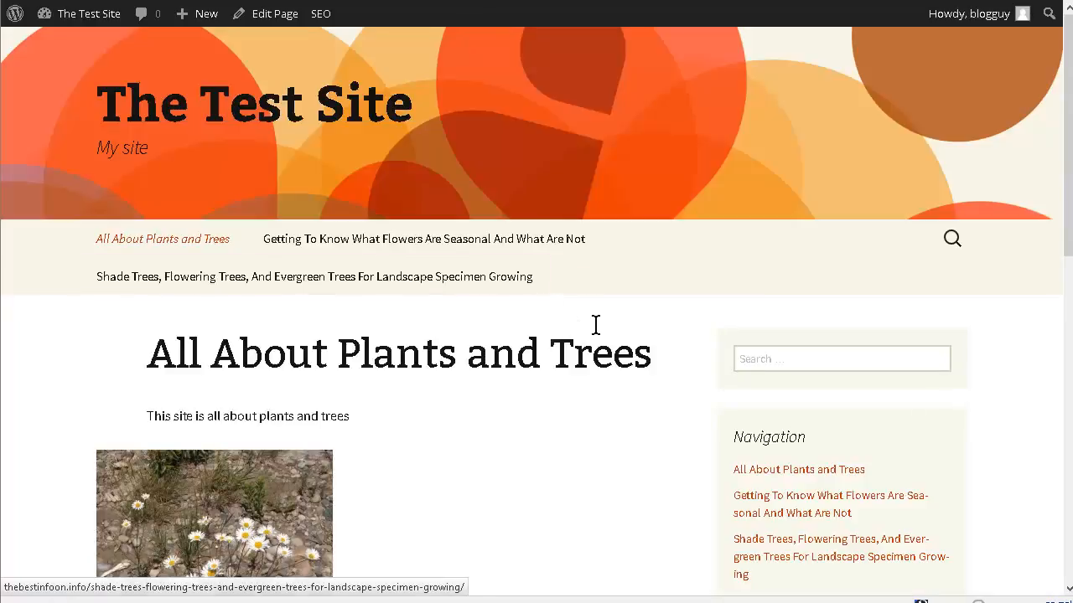
Check the Navigation list on the live site by opening the seasonal flowers and shade trees articles from it and looking through them.
{"action": "scroll", "coordinate": [730, 347], "scroll_direction": "down", "scroll_amount": 3}
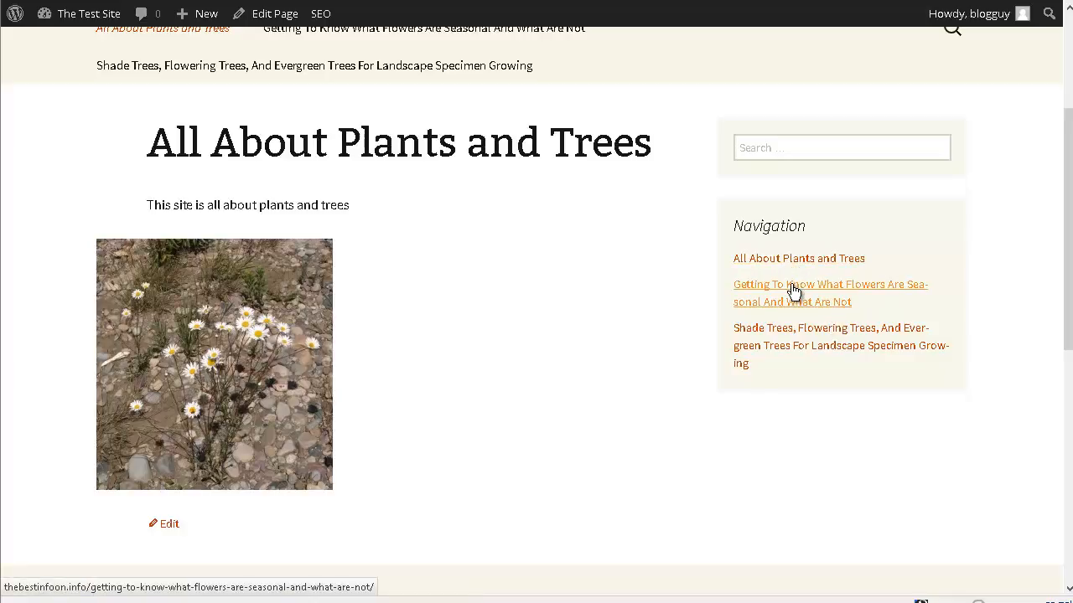
{"action": "left_click", "coordinate": [826, 304]}
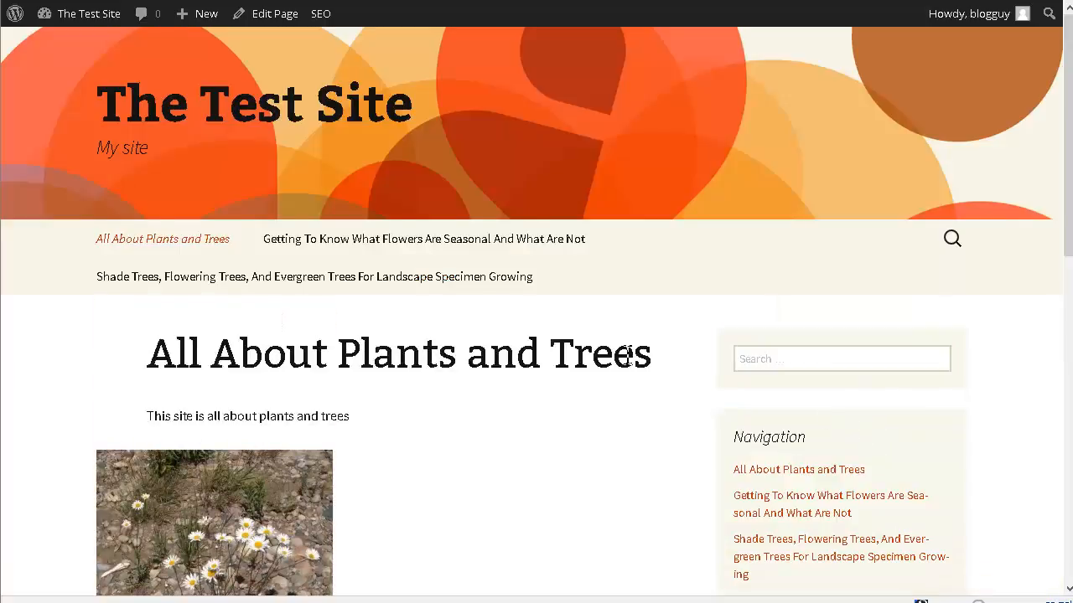
{"action": "scroll", "coordinate": [628, 366], "scroll_direction": "down", "scroll_amount": 3}
{"action": "scroll", "coordinate": [630, 366], "scroll_direction": "up", "scroll_amount": 2}
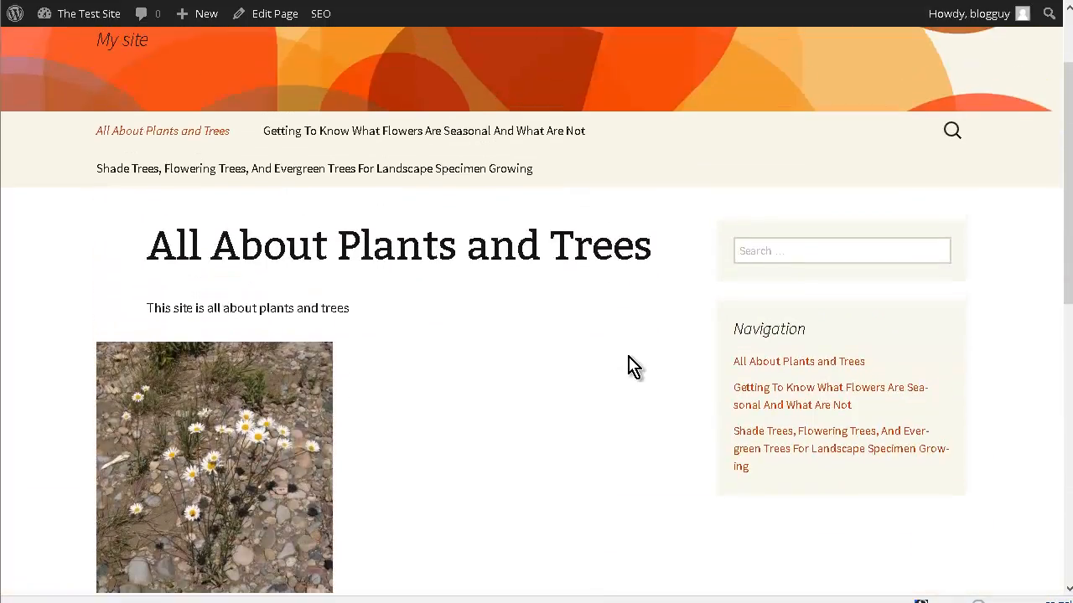
{"action": "left_click", "coordinate": [817, 398]}
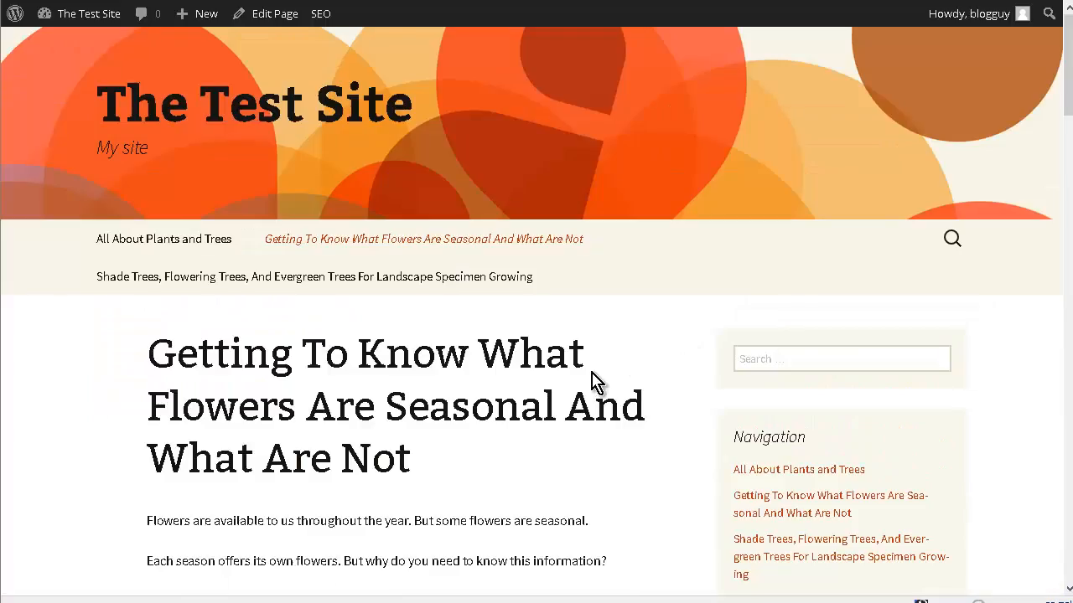
{"action": "scroll", "coordinate": [594, 377], "scroll_direction": "down", "scroll_amount": 3}
{"action": "scroll", "coordinate": [597, 381], "scroll_direction": "down", "scroll_amount": 8}
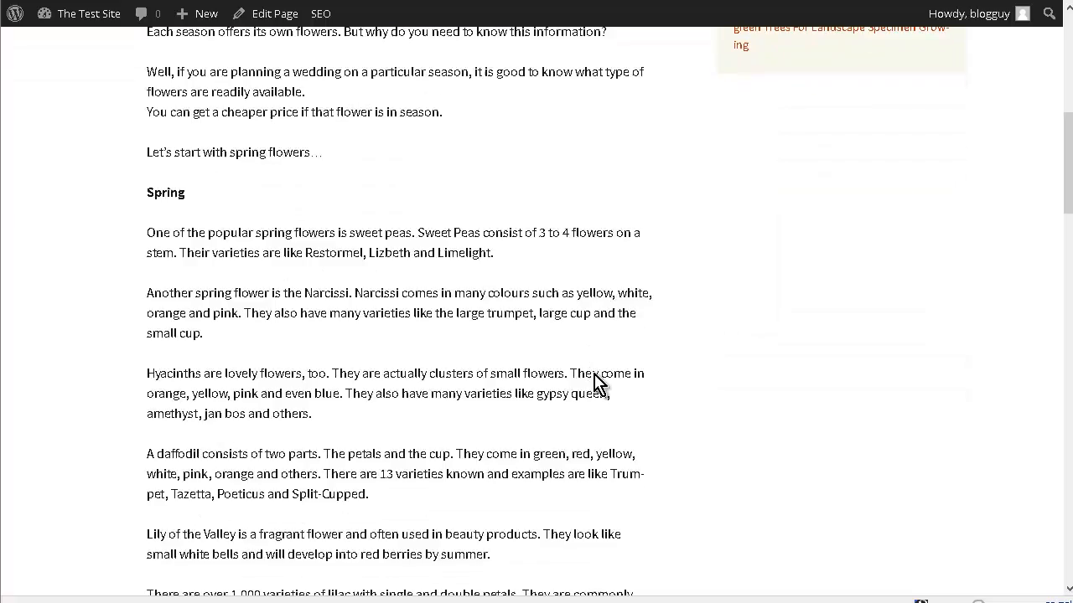
{"action": "scroll", "coordinate": [599, 383], "scroll_direction": "up", "scroll_amount": 9}
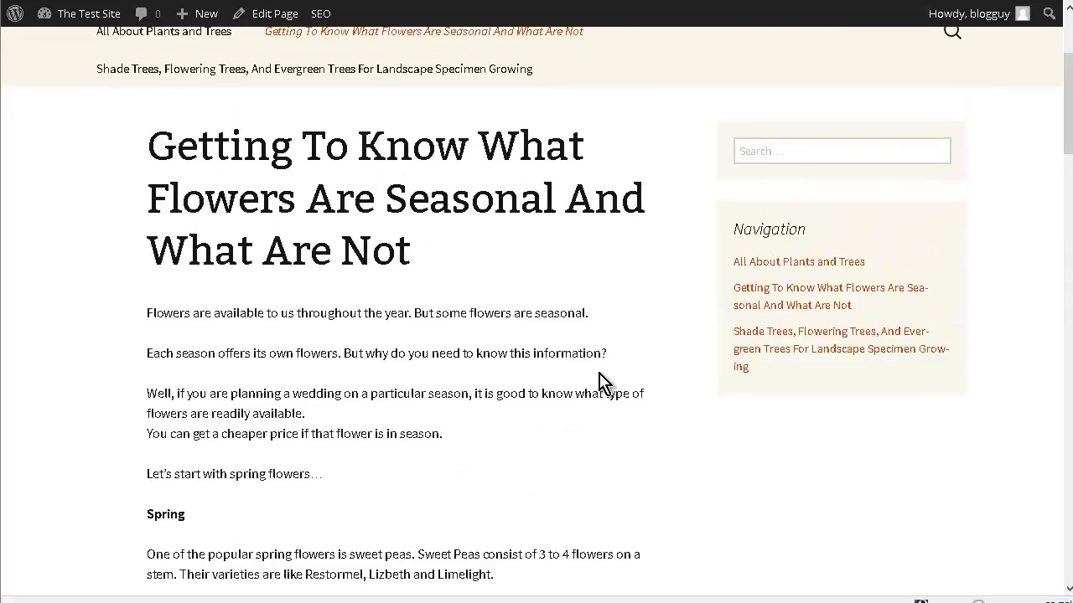
{"action": "scroll", "coordinate": [602, 383], "scroll_direction": "up", "scroll_amount": 1}
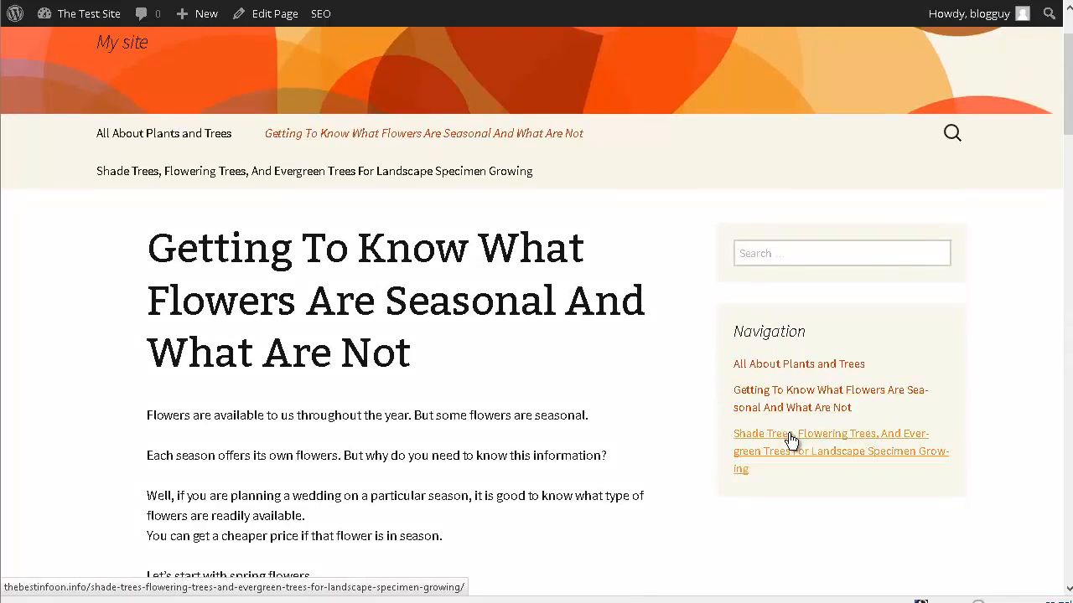
{"action": "left_click", "coordinate": [937, 453]}
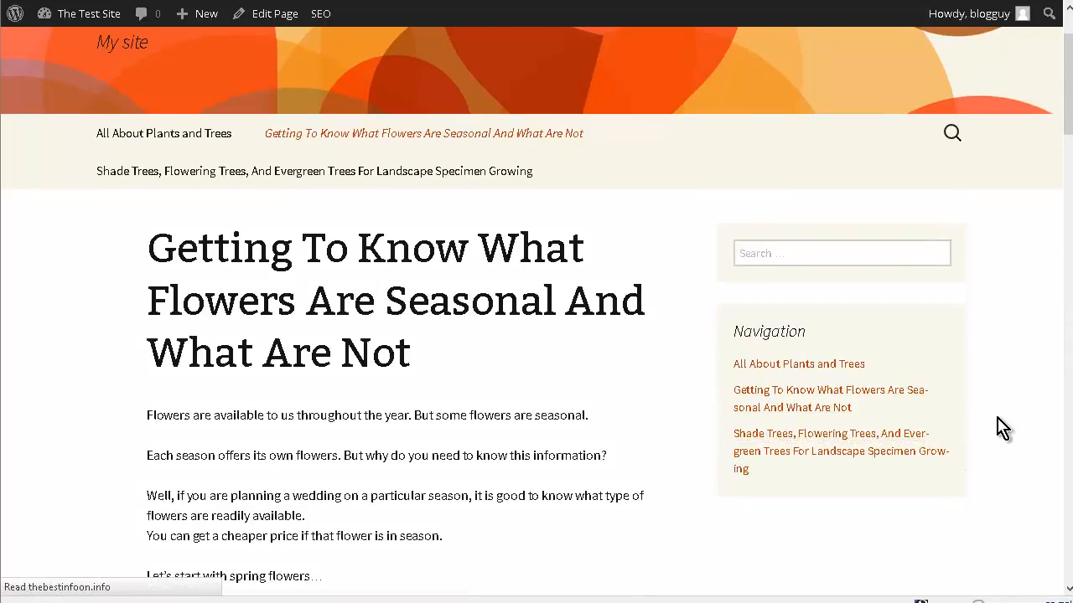
{"action": "scroll", "coordinate": [822, 378], "scroll_direction": "down", "scroll_amount": 10}
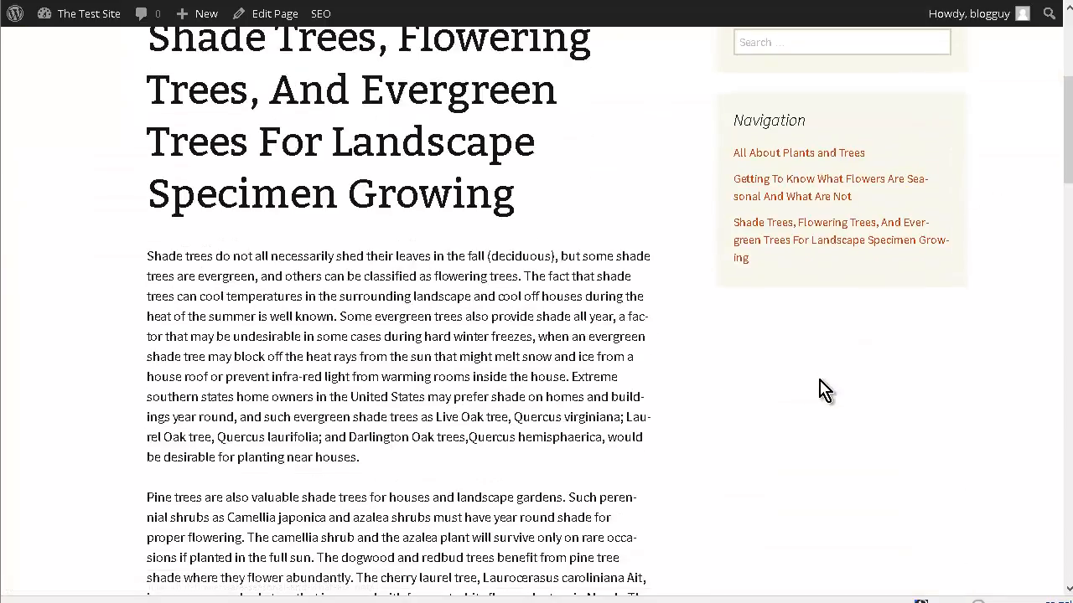
{"action": "scroll", "coordinate": [796, 381], "scroll_direction": "up", "scroll_amount": 10}
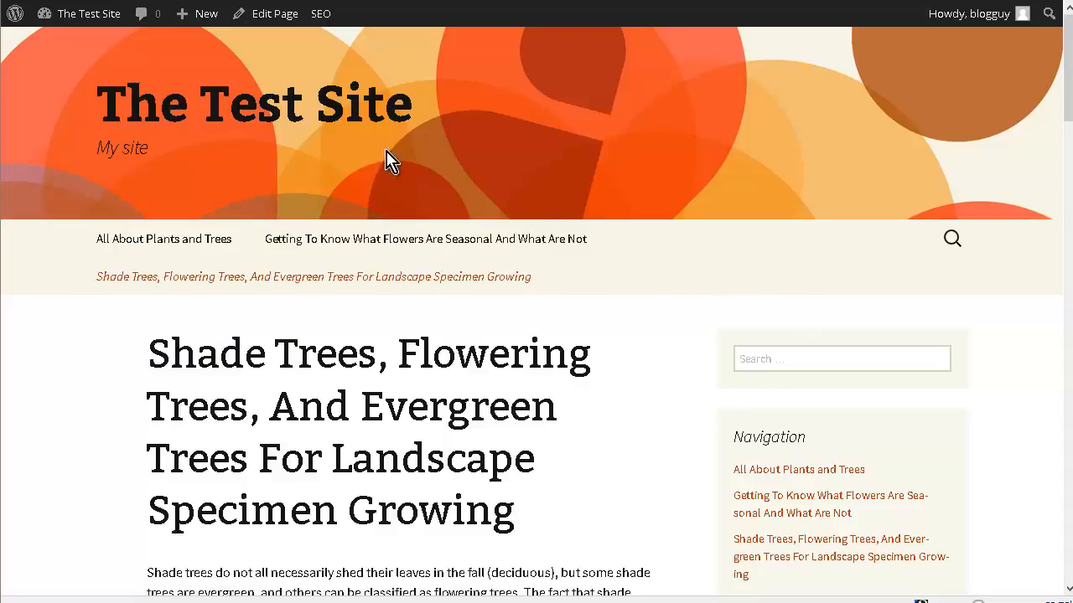
Remove the second "All About Plants and Trees" item and the seasonal flowers item from the site's menu structure.
{"action": "mouse_move", "coordinate": [95, 22]}
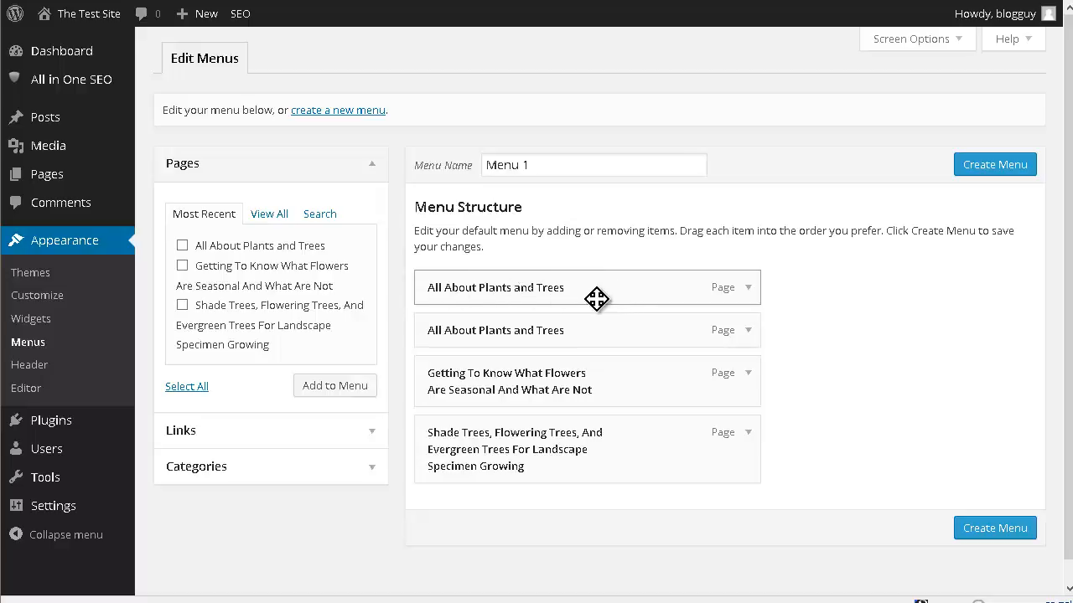
{"action": "left_click", "coordinate": [748, 331]}
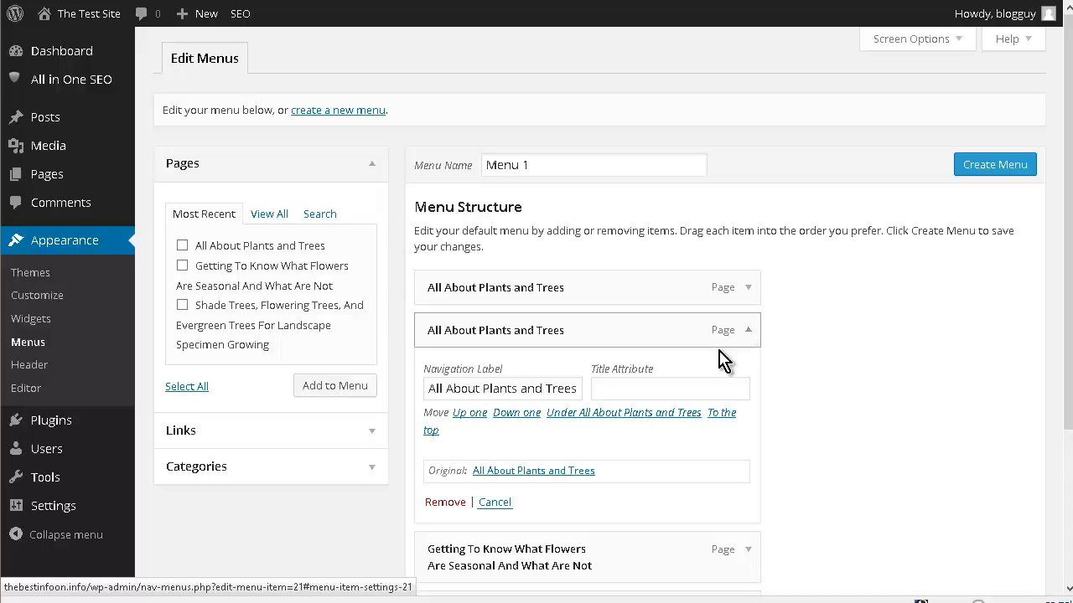
{"action": "left_click", "coordinate": [447, 506]}
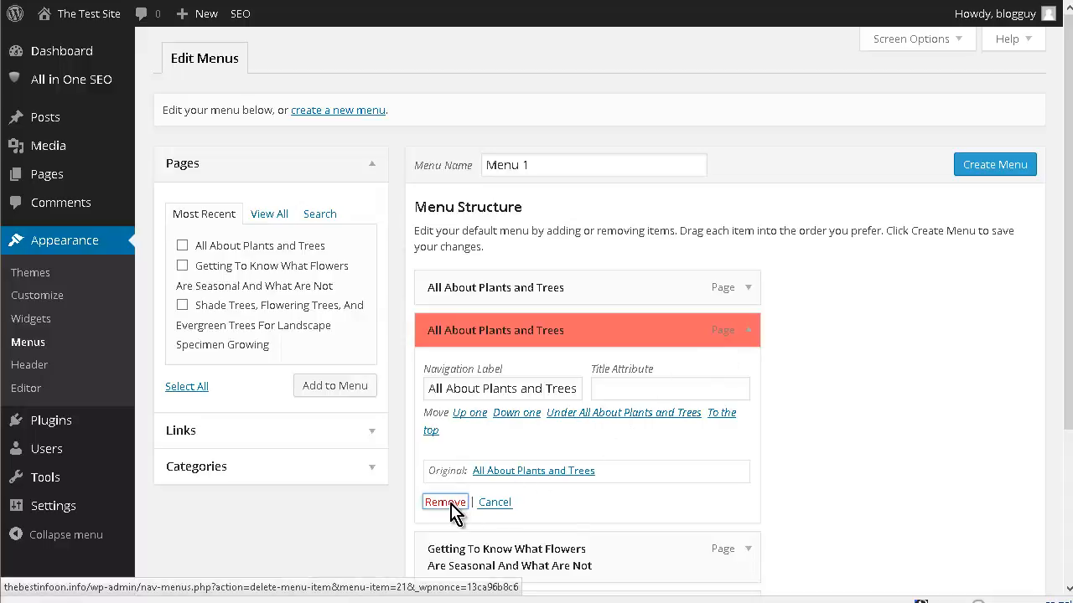
{"action": "left_click", "coordinate": [743, 344]}
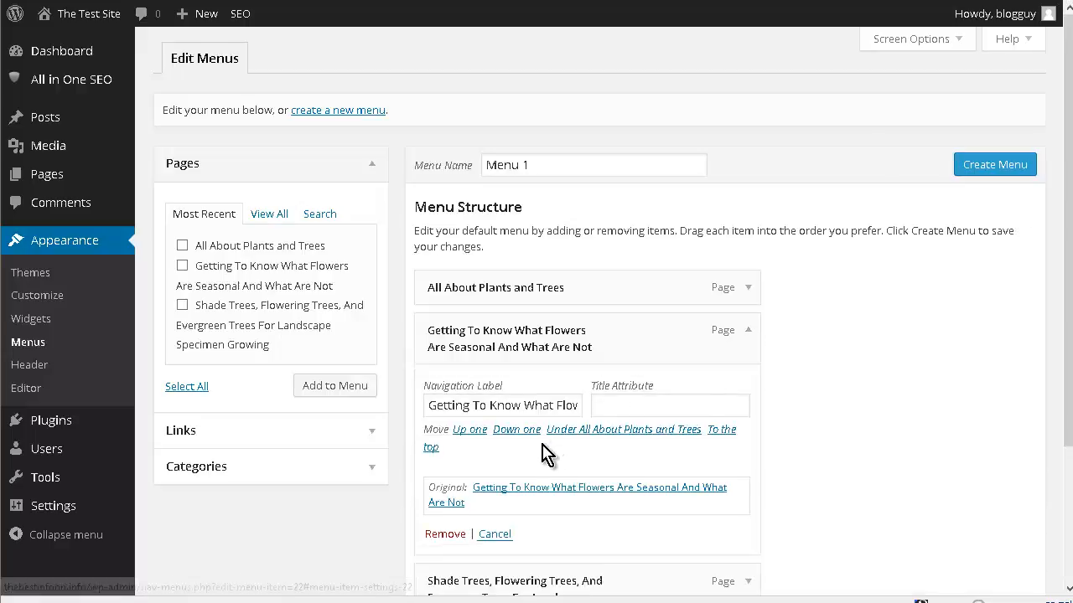
{"action": "scroll", "coordinate": [542, 450], "scroll_direction": "down", "scroll_amount": 1}
{"action": "scroll", "coordinate": [541, 450], "scroll_direction": "down", "scroll_amount": 1}
{"action": "left_click", "coordinate": [436, 429]}
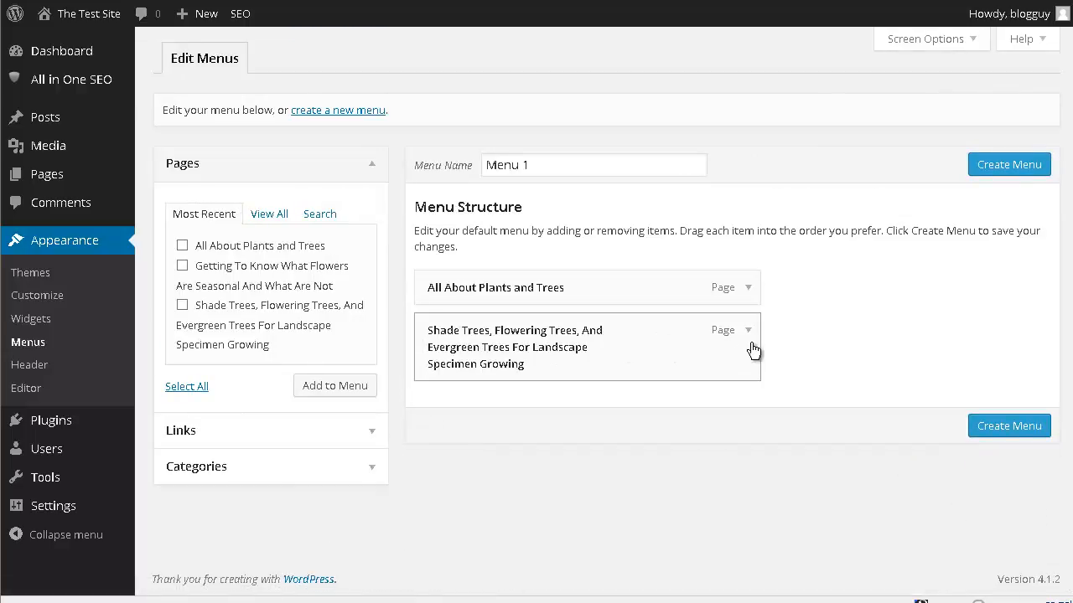
Remove the shade trees item from the menu structure, then create and save the menu as "Menu 1".
{"action": "left_click", "coordinate": [749, 335]}
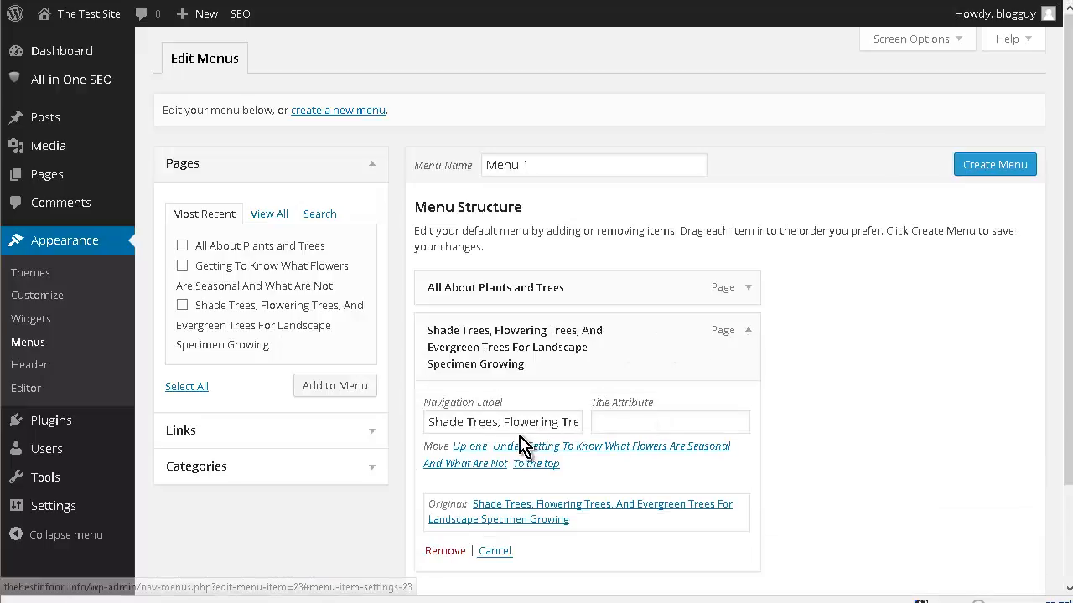
{"action": "scroll", "coordinate": [531, 445], "scroll_direction": "down", "scroll_amount": 2}
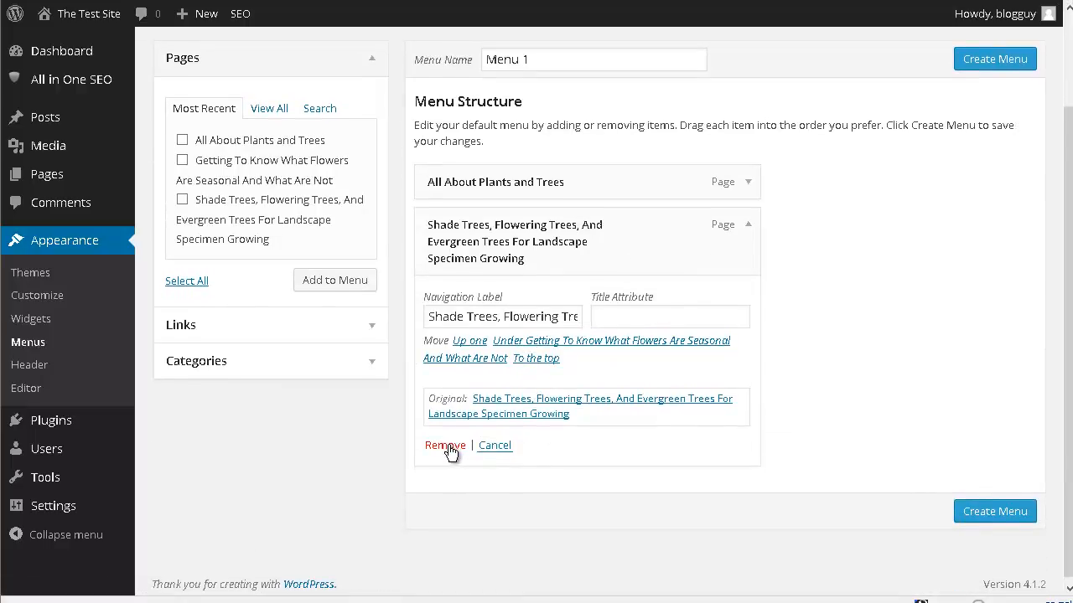
{"action": "left_click", "coordinate": [446, 446]}
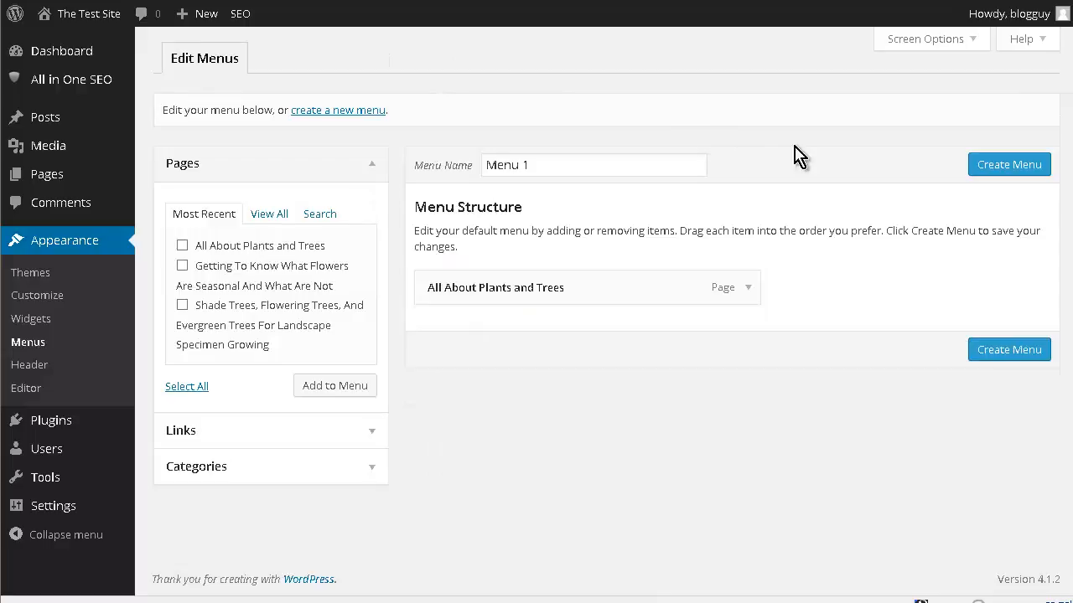
{"action": "left_click", "coordinate": [996, 168]}
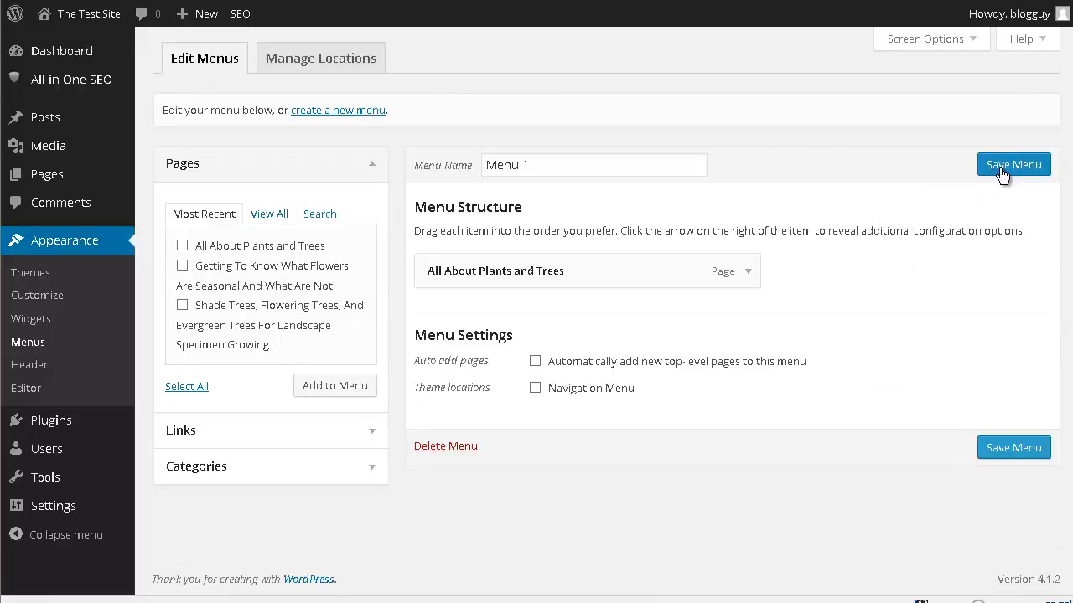
{"action": "left_click", "coordinate": [1002, 170]}
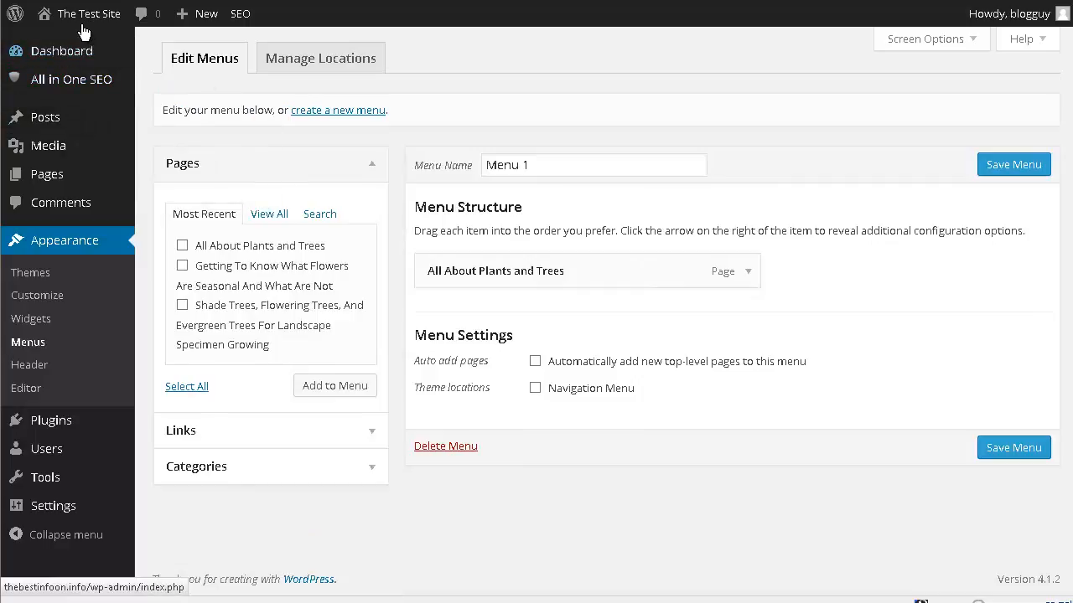
Assign Menu 1 to the theme's Navigation Menu location and save the change.
{"action": "mouse_move", "coordinate": [82, 29]}
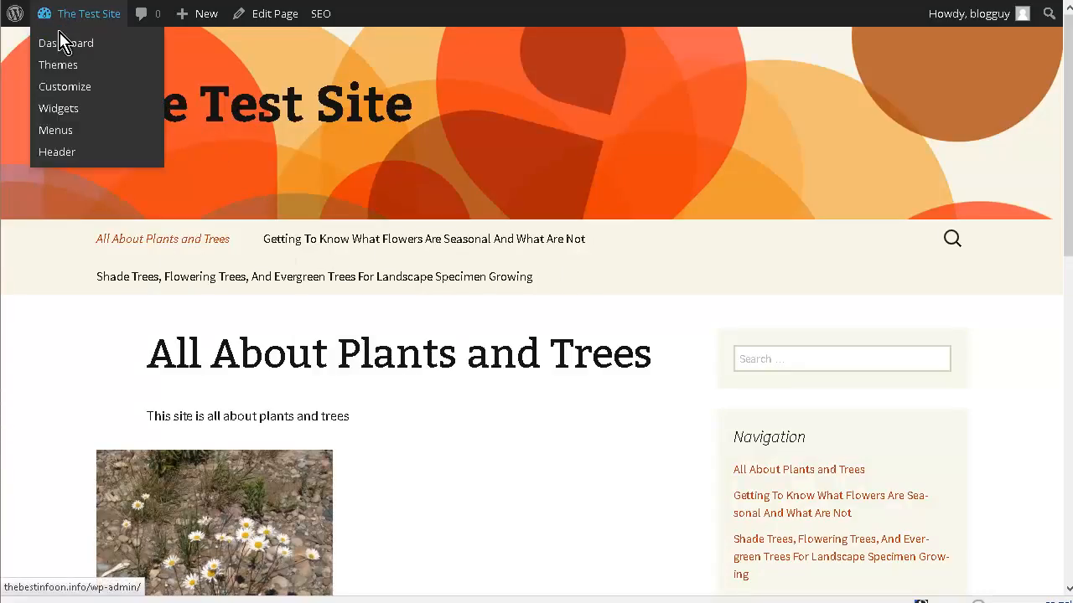
{"action": "left_click", "coordinate": [57, 131]}
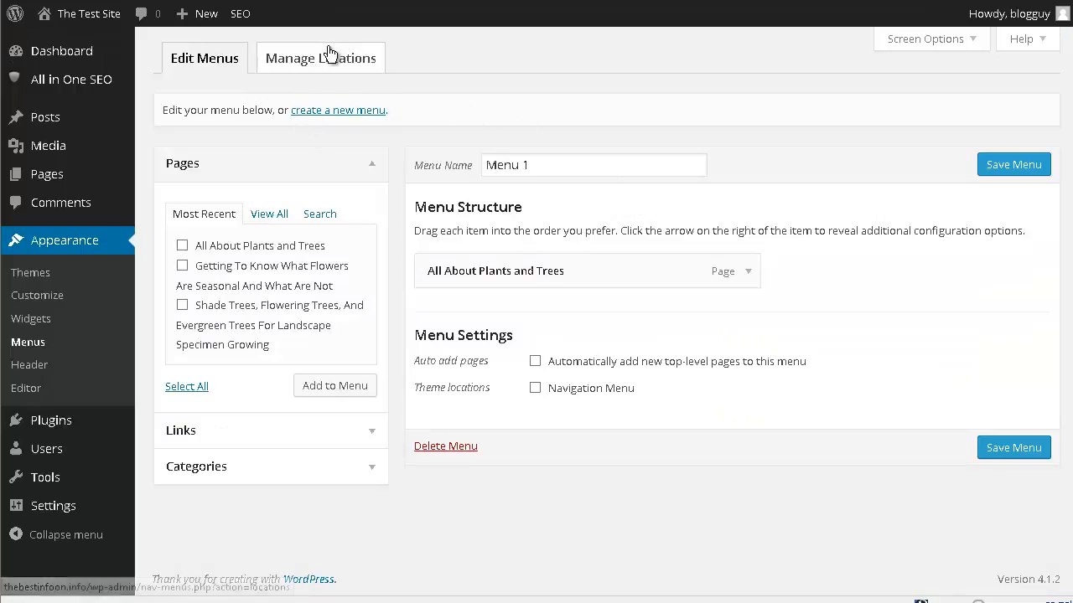
{"action": "left_click", "coordinate": [328, 62]}
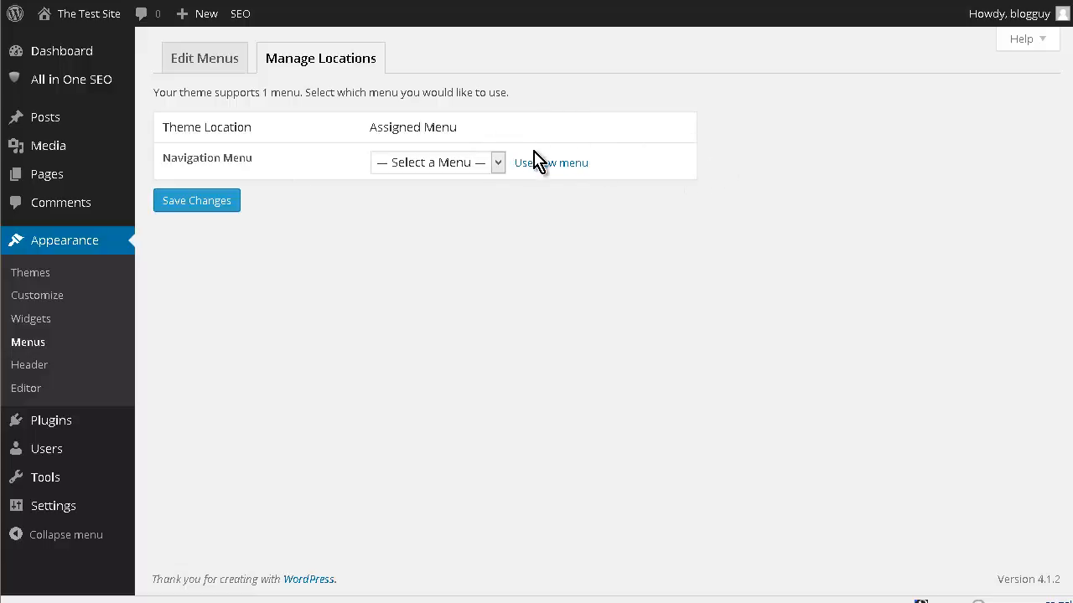
{"action": "left_click", "coordinate": [500, 164]}
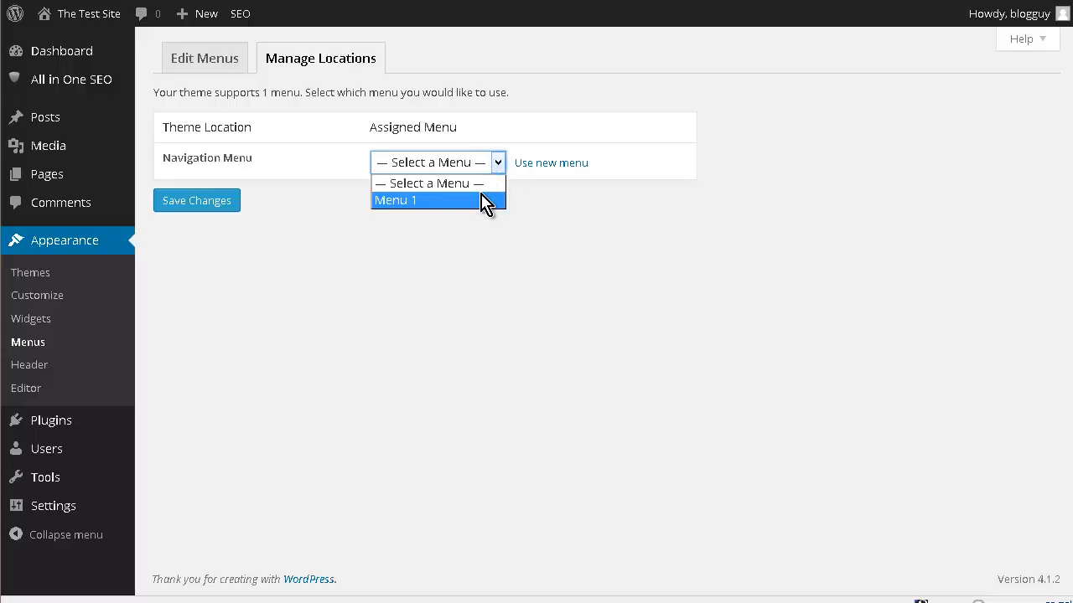
{"action": "left_click", "coordinate": [485, 201]}
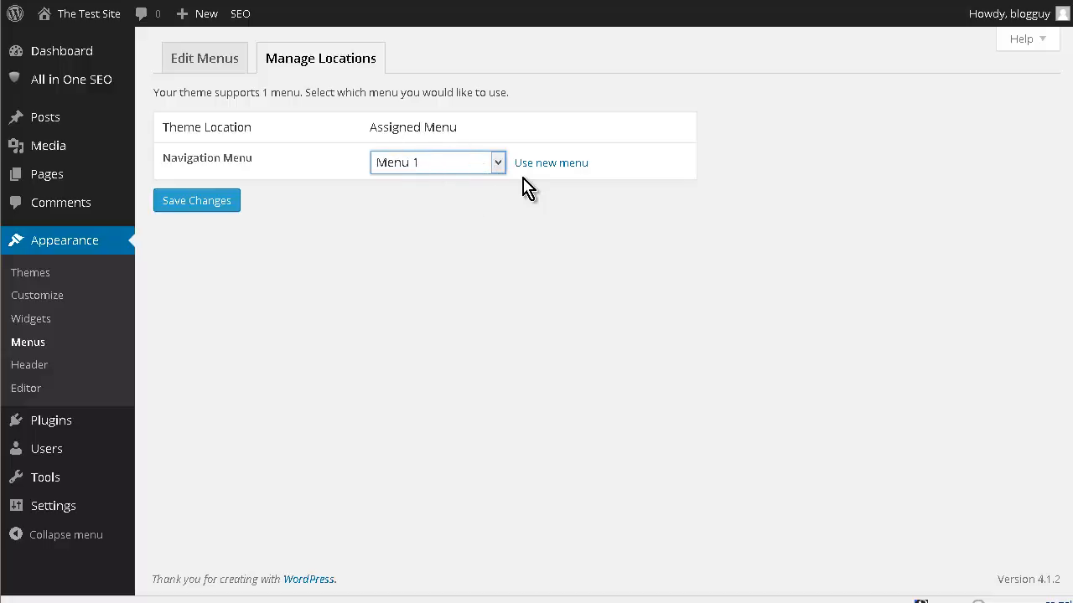
{"action": "left_click", "coordinate": [177, 206]}
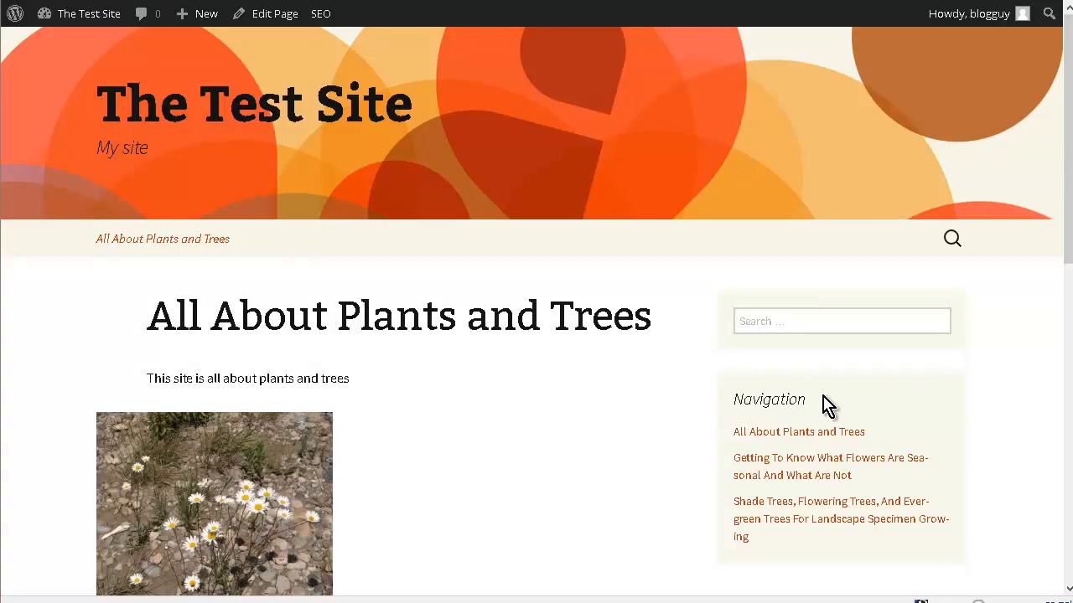
Check the top menu and Navigation list on the live home page, and view the "All About Plants and Trees" item's settings in Menu 1.
{"action": "scroll", "coordinate": [826, 405], "scroll_direction": "down", "scroll_amount": 1}
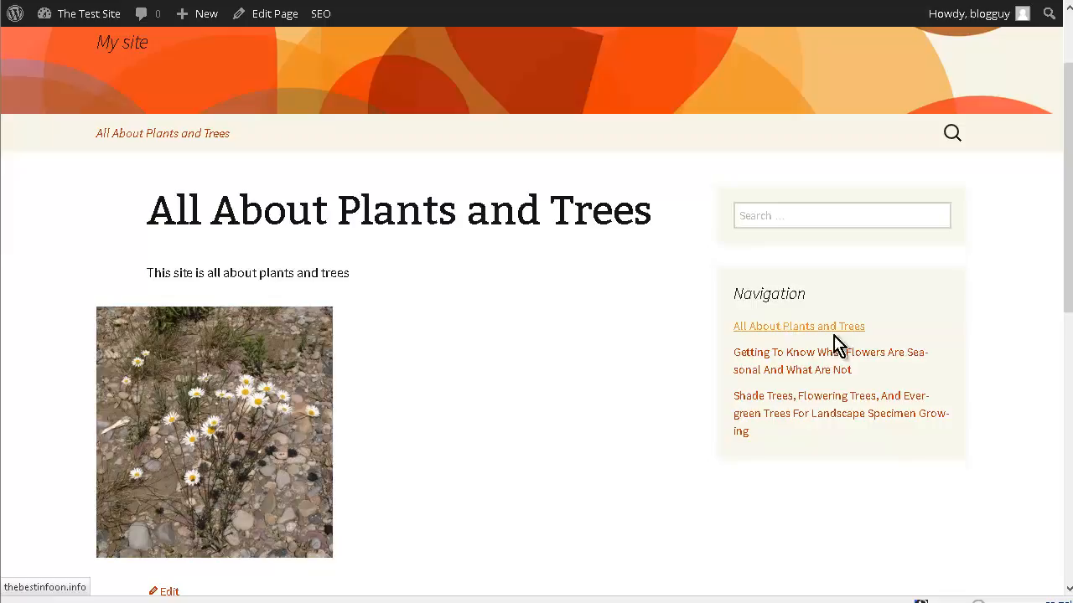
{"action": "scroll", "coordinate": [570, 412], "scroll_direction": "up", "scroll_amount": 1}
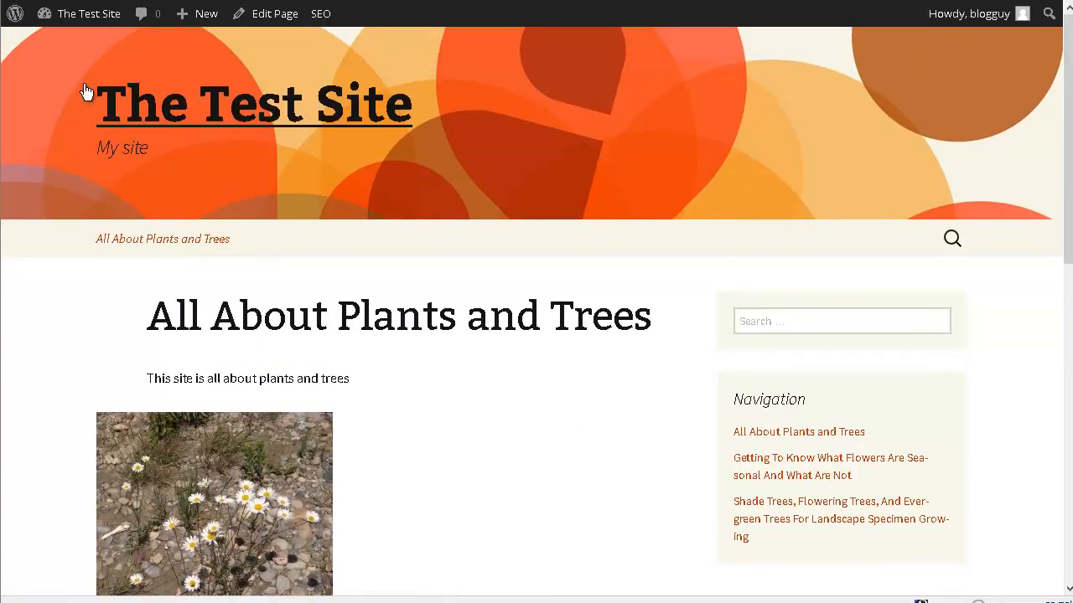
{"action": "mouse_move", "coordinate": [82, 18]}
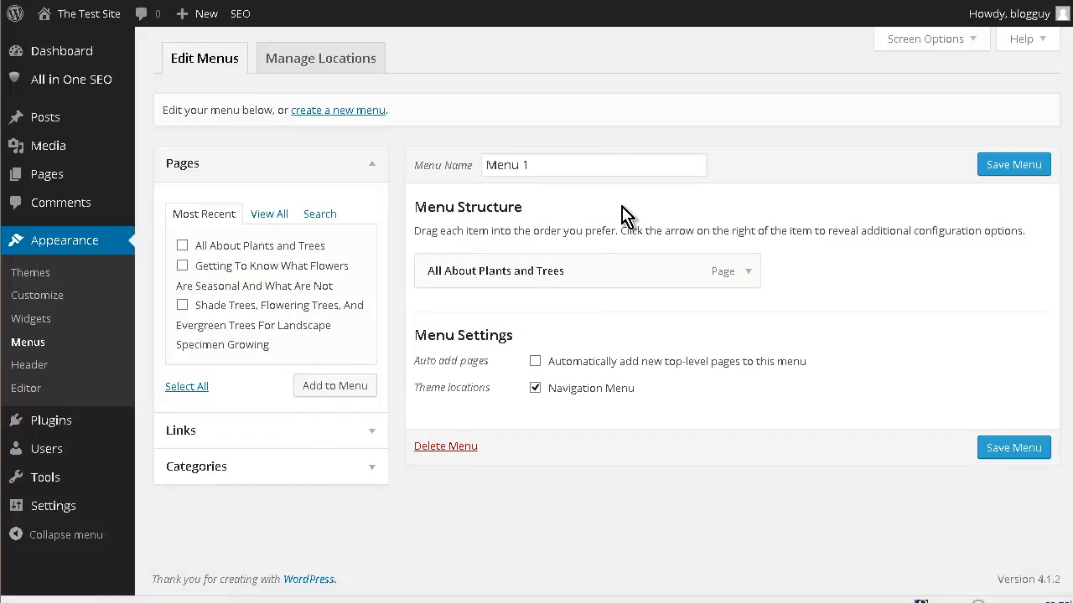
{"action": "left_click", "coordinate": [750, 275]}
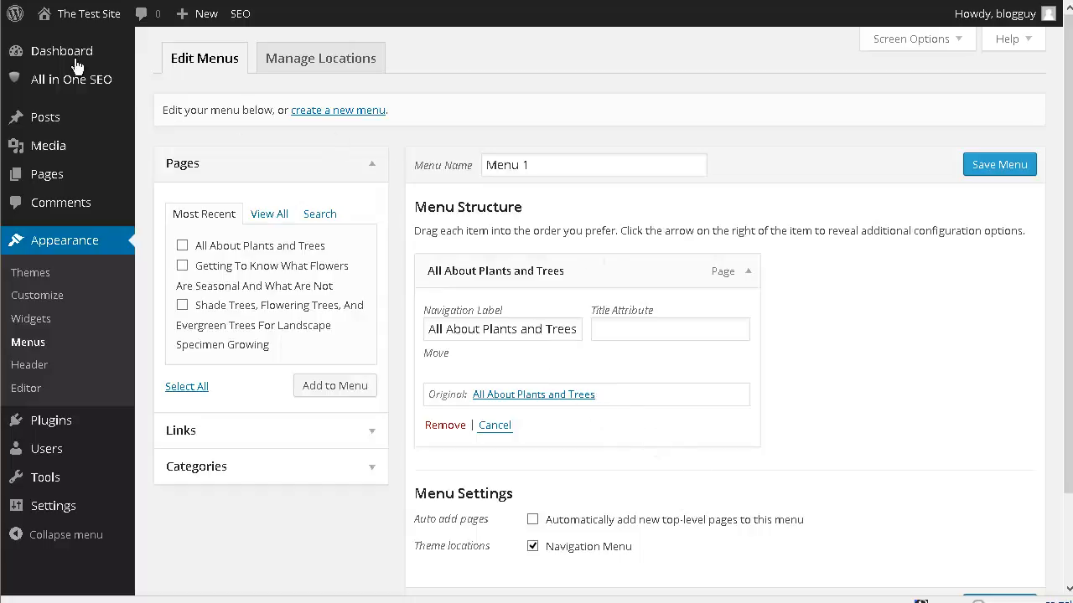
Look through the live home page from the header down to the Leave a Reply comment form and footer.
{"action": "left_click", "coordinate": [49, 40]}
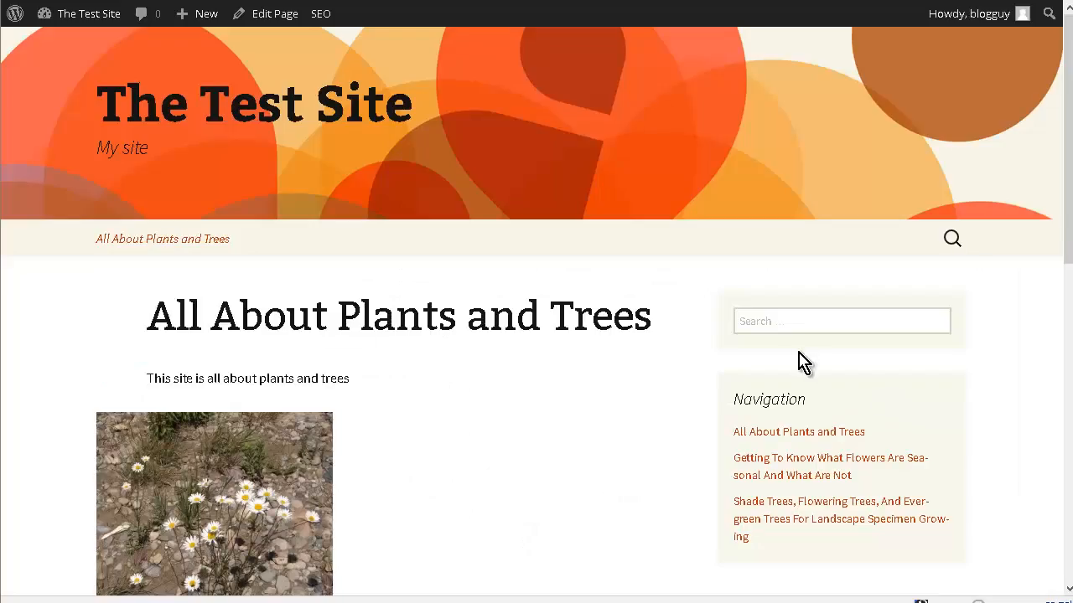
{"action": "scroll", "coordinate": [801, 352], "scroll_direction": "down", "scroll_amount": 4}
{"action": "scroll", "coordinate": [682, 383], "scroll_direction": "down", "scroll_amount": 1}
{"action": "scroll", "coordinate": [620, 385], "scroll_direction": "up", "scroll_amount": 2}
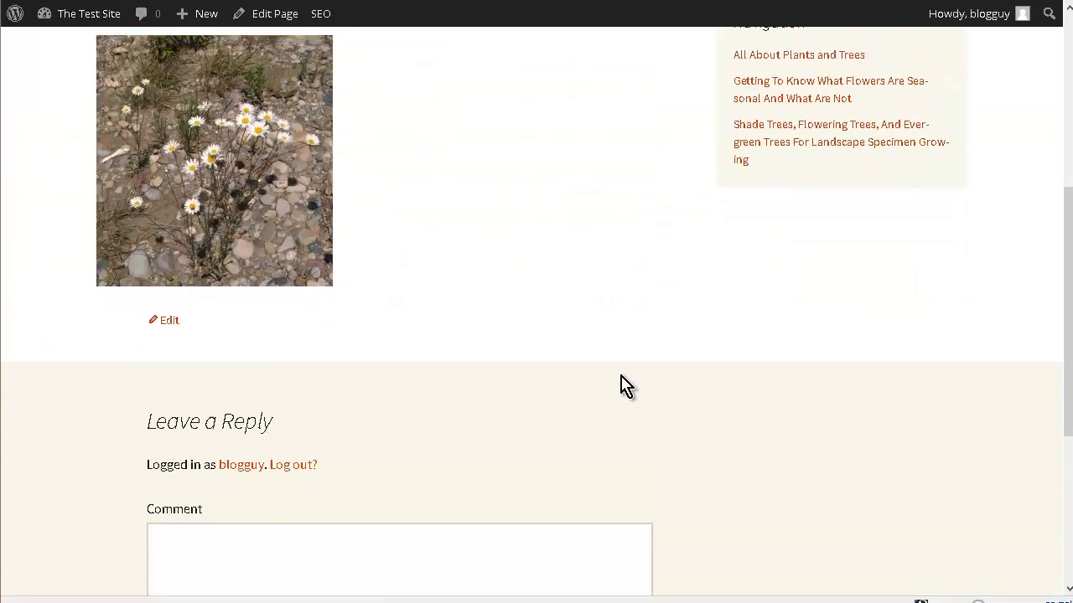
{"action": "scroll", "coordinate": [628, 386], "scroll_direction": "down", "scroll_amount": 1}
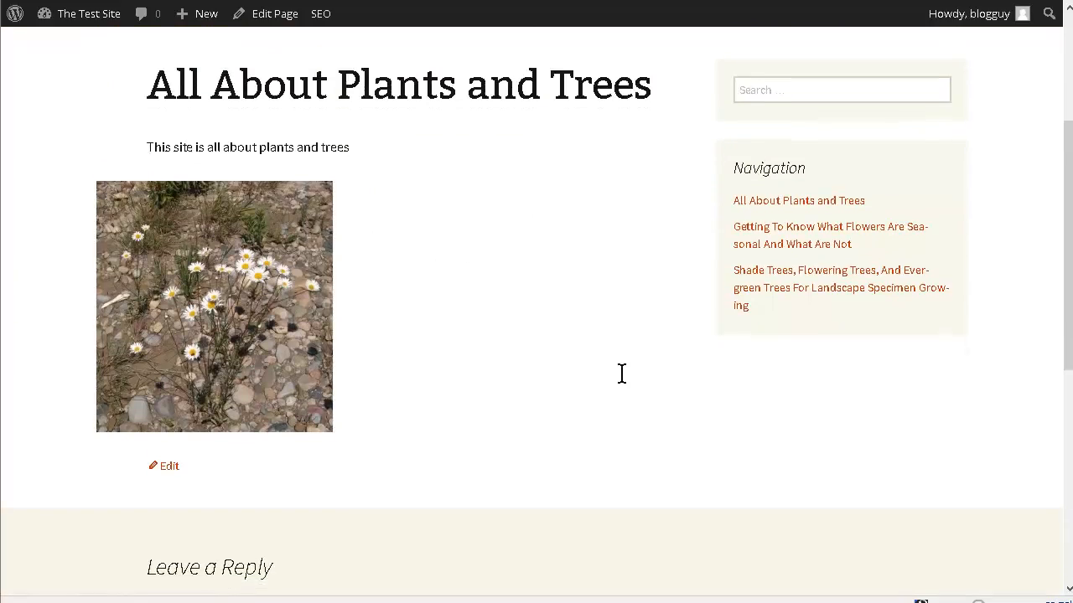
{"action": "scroll", "coordinate": [622, 374], "scroll_direction": "down", "scroll_amount": 3}
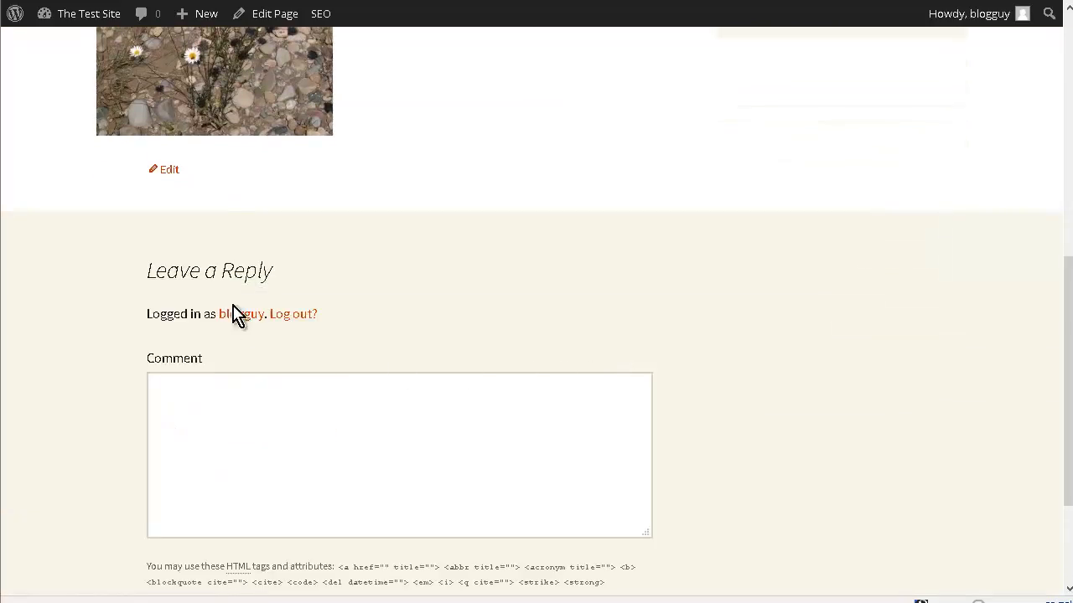
{"action": "scroll", "coordinate": [339, 310], "scroll_direction": "down", "scroll_amount": 2}
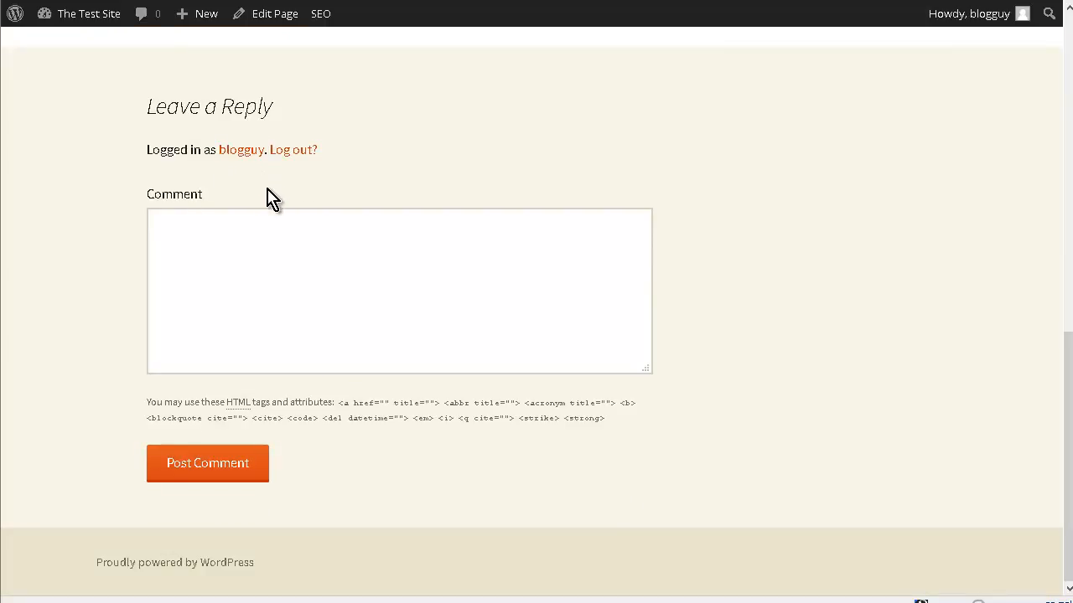
{"action": "scroll", "coordinate": [352, 271], "scroll_direction": "up", "scroll_amount": 10}
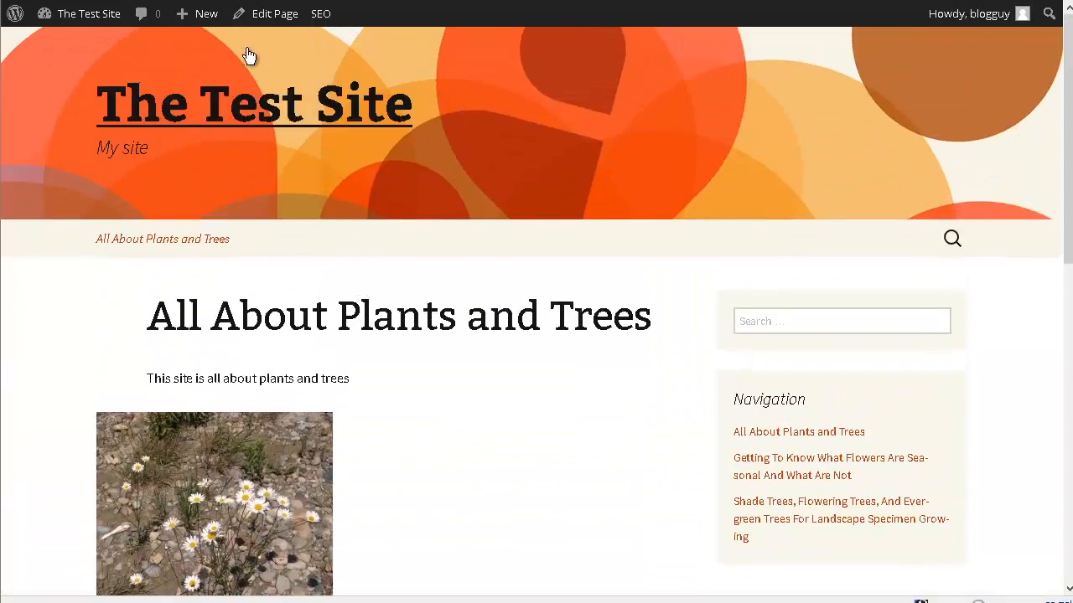
Disable comments as well as trackbacks and pingbacks on the "All About Plants and Trees" page and update it.
{"action": "left_click", "coordinate": [261, 15]}
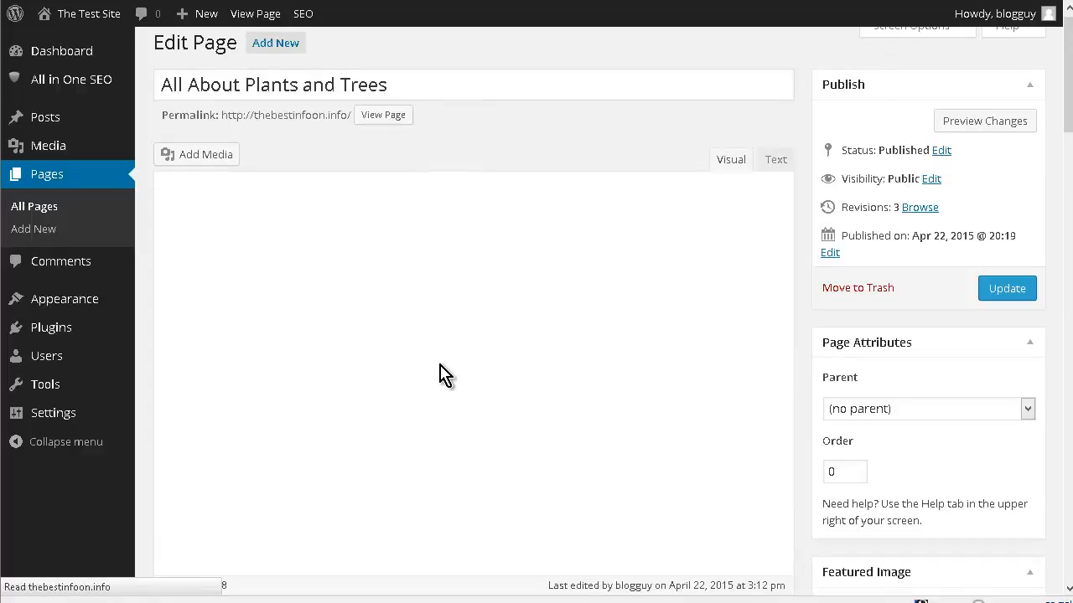
{"action": "scroll", "coordinate": [457, 365], "scroll_direction": "down", "scroll_amount": 1}
{"action": "scroll", "coordinate": [457, 365], "scroll_direction": "down", "scroll_amount": 4}
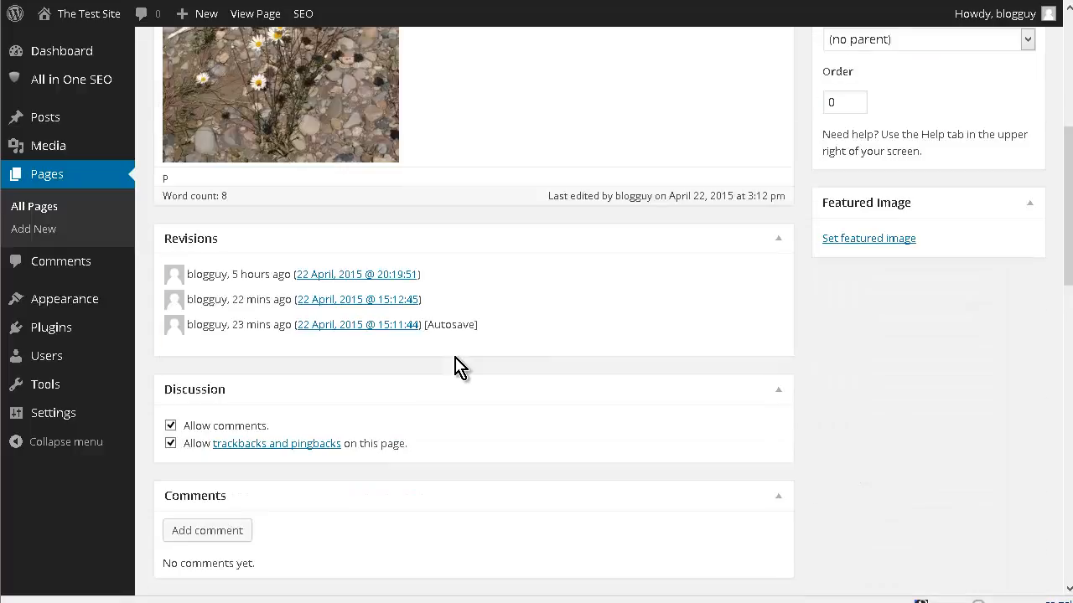
{"action": "scroll", "coordinate": [455, 369], "scroll_direction": "down", "scroll_amount": 3}
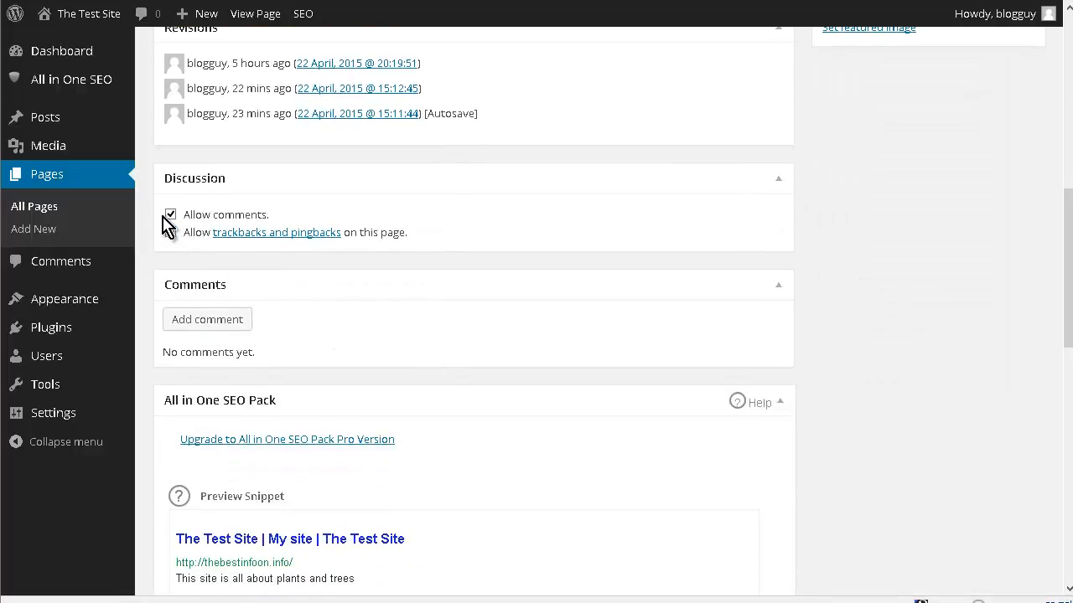
{"action": "left_click", "coordinate": [171, 216]}
{"action": "left_click", "coordinate": [173, 237]}
{"action": "scroll", "coordinate": [1025, 350], "scroll_direction": "up", "scroll_amount": 5}
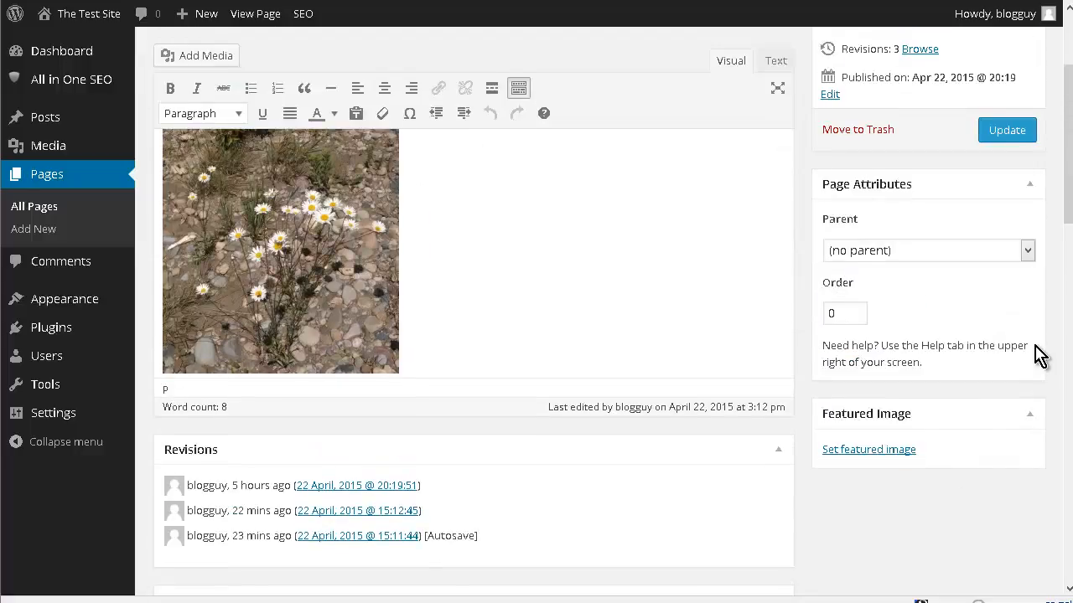
{"action": "scroll", "coordinate": [1039, 354], "scroll_direction": "up", "scroll_amount": 2}
{"action": "left_click", "coordinate": [1005, 237]}
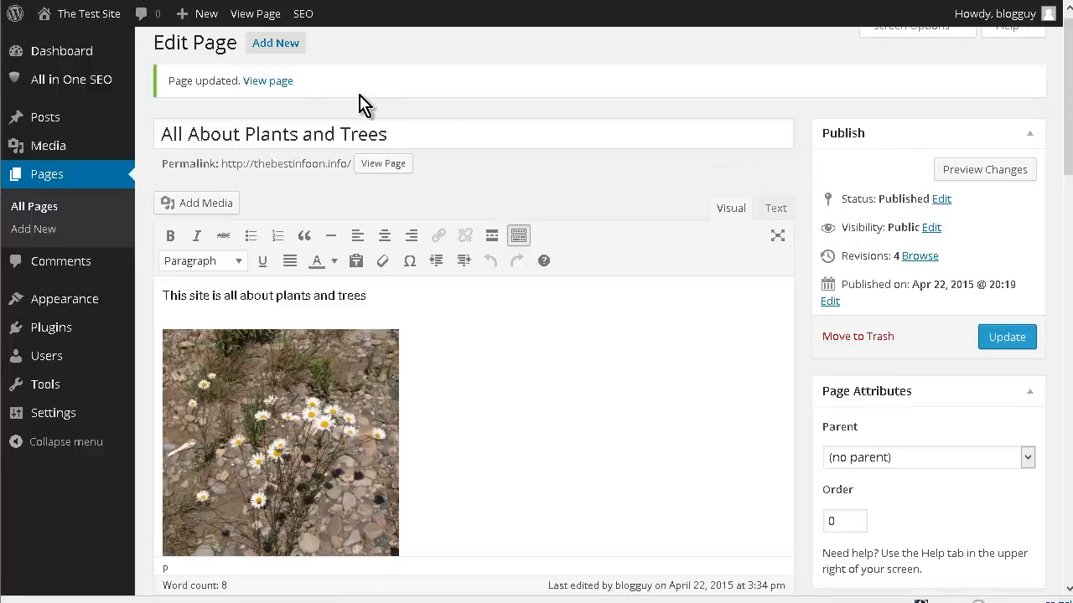
View the updated home page on the live site and check the area below its content for the comment form.
{"action": "left_click", "coordinate": [268, 82]}
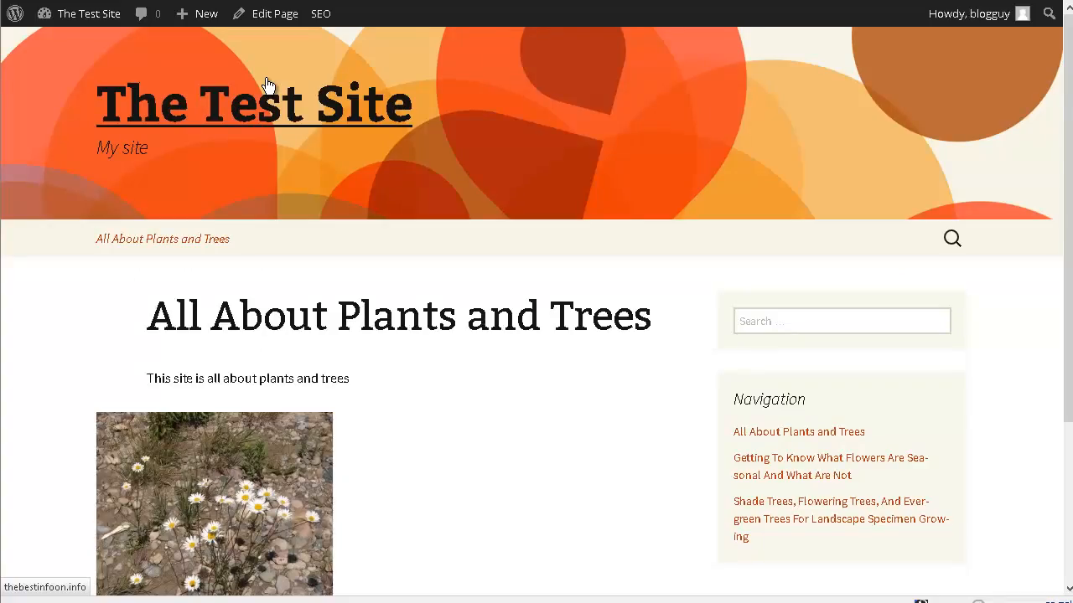
{"action": "scroll", "coordinate": [387, 118], "scroll_direction": "down", "scroll_amount": 3}
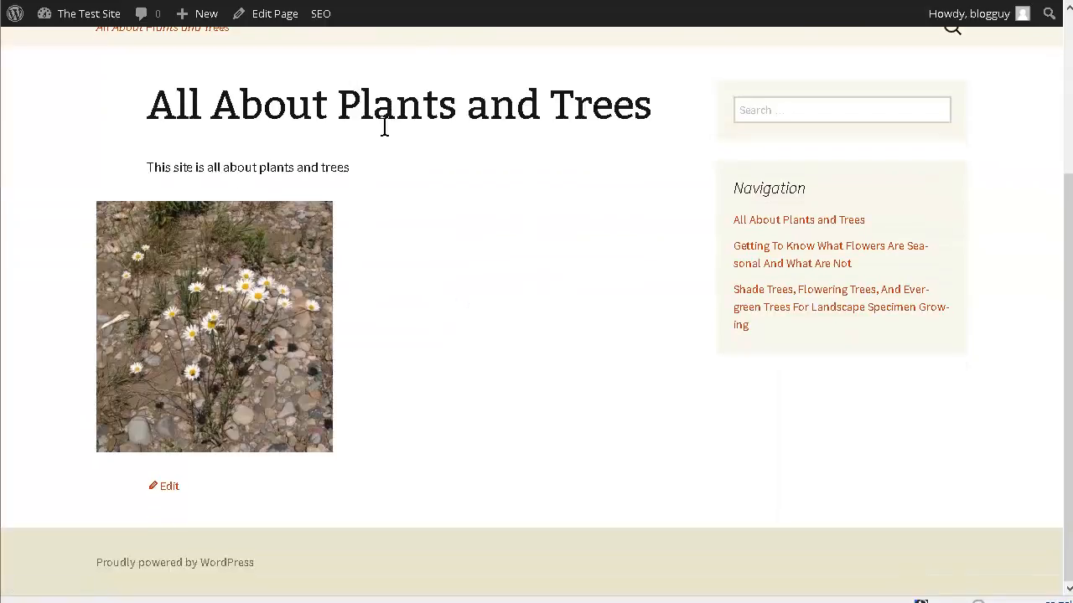
{"action": "scroll", "coordinate": [570, 412], "scroll_direction": "up", "scroll_amount": 3}
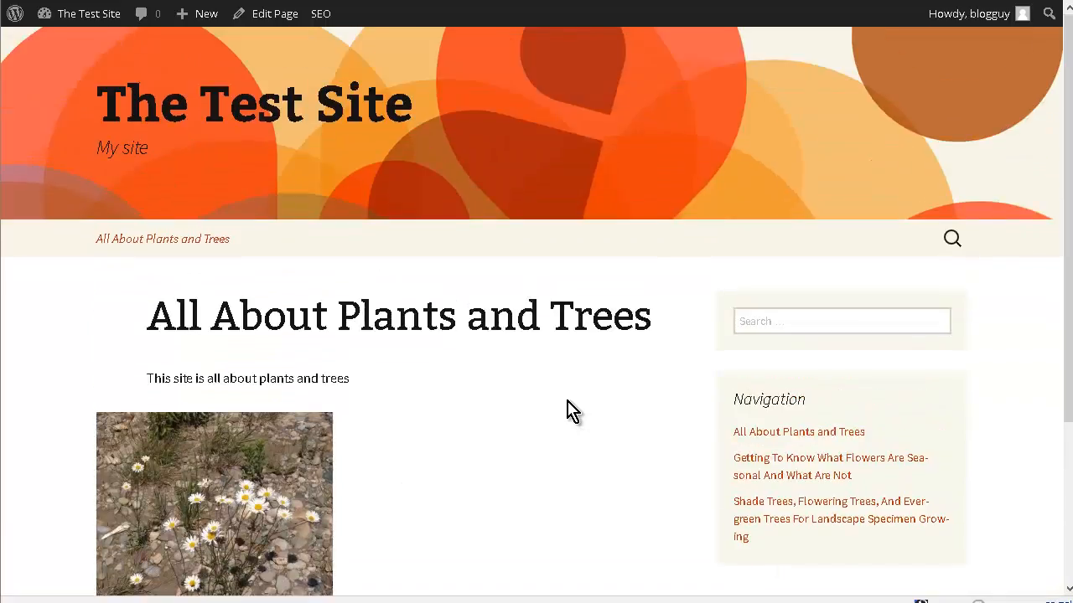